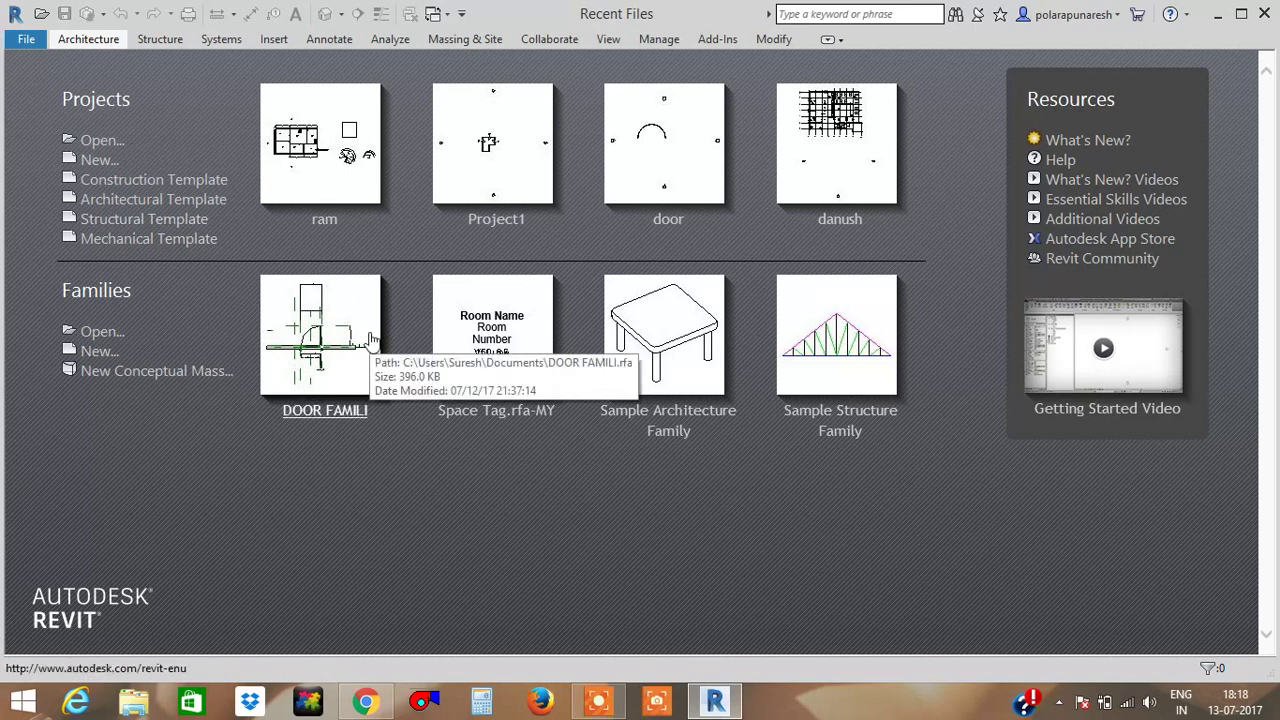
Create a new project from the Architectural Template, opening an empty Level 1 floor plan.
{"action": "left_click", "coordinate": [100, 162]}
{"action": "left_click", "coordinate": [671, 310]}
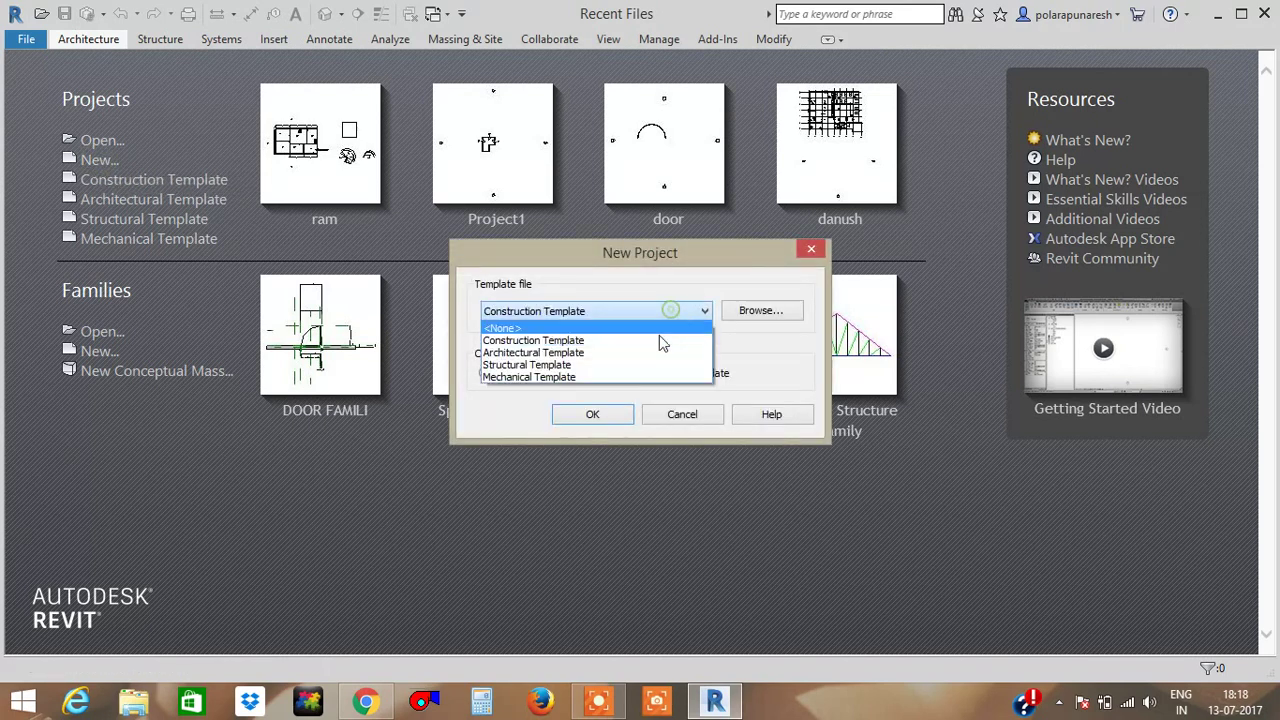
{"action": "left_click", "coordinate": [627, 355]}
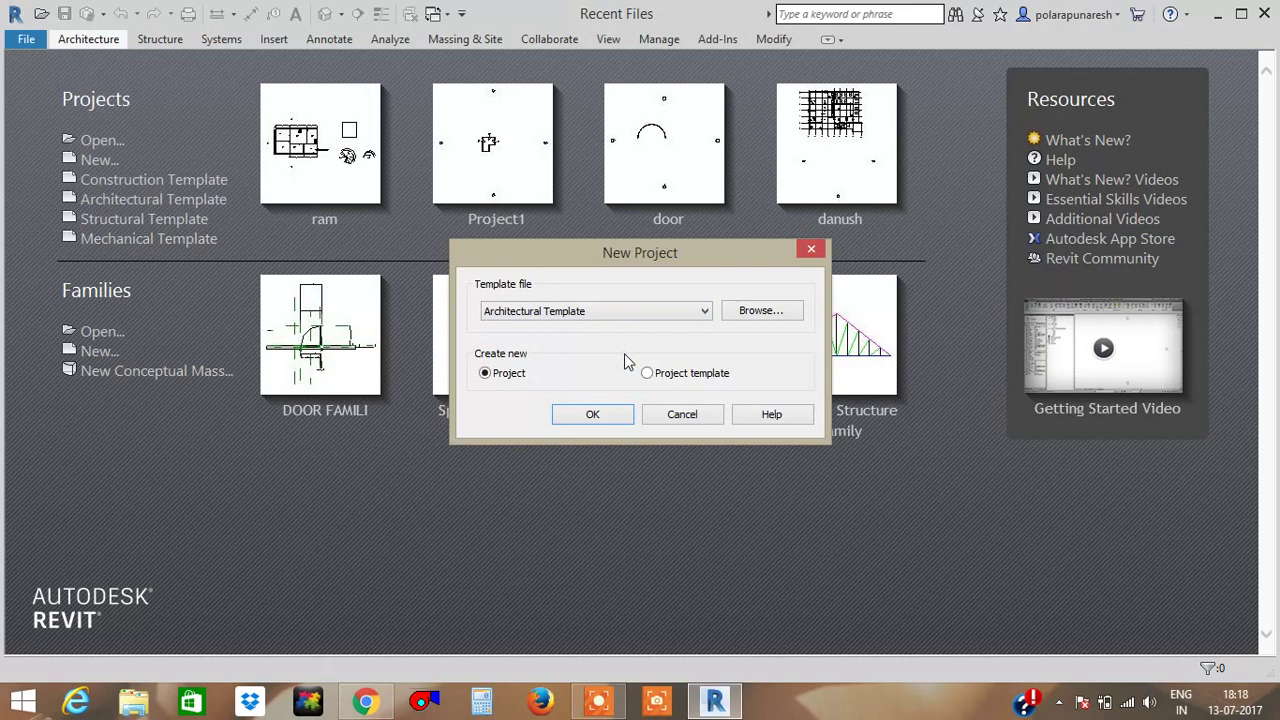
{"action": "left_click", "coordinate": [598, 414]}
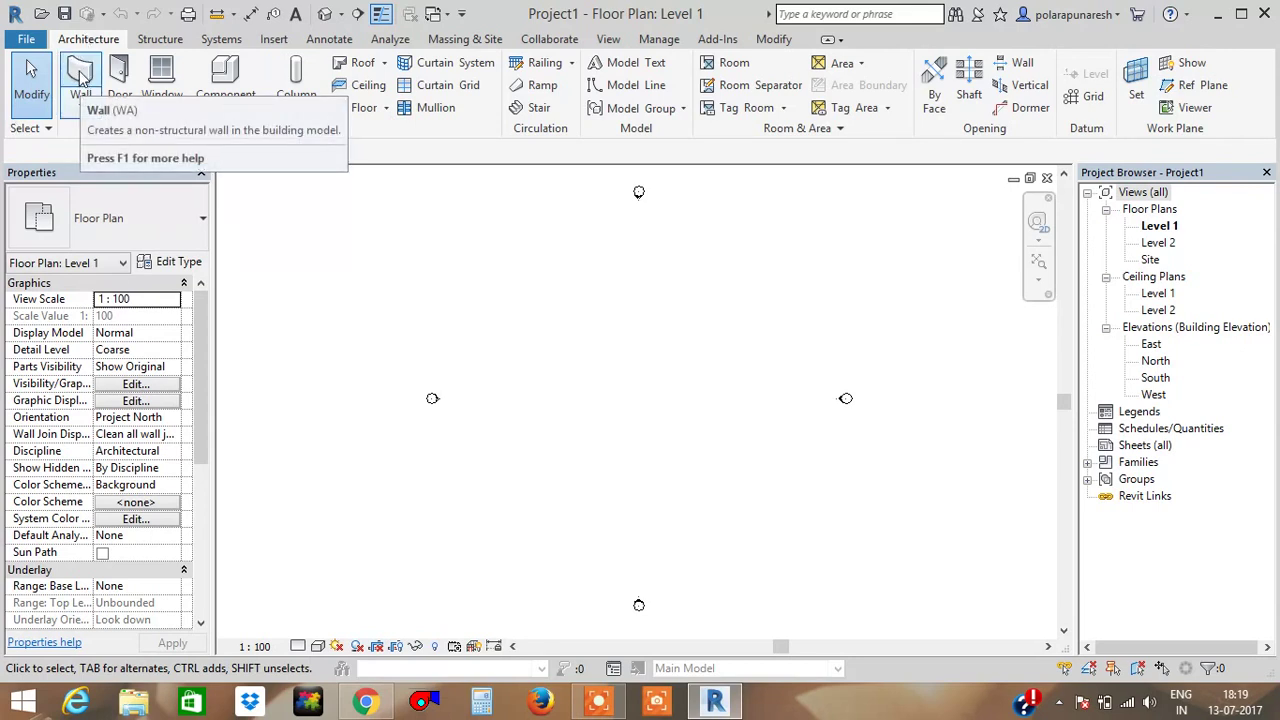
Start the Wall tool with the Rectangle draw option for Generic - 200mm walls.
{"action": "left_click", "coordinate": [80, 77]}
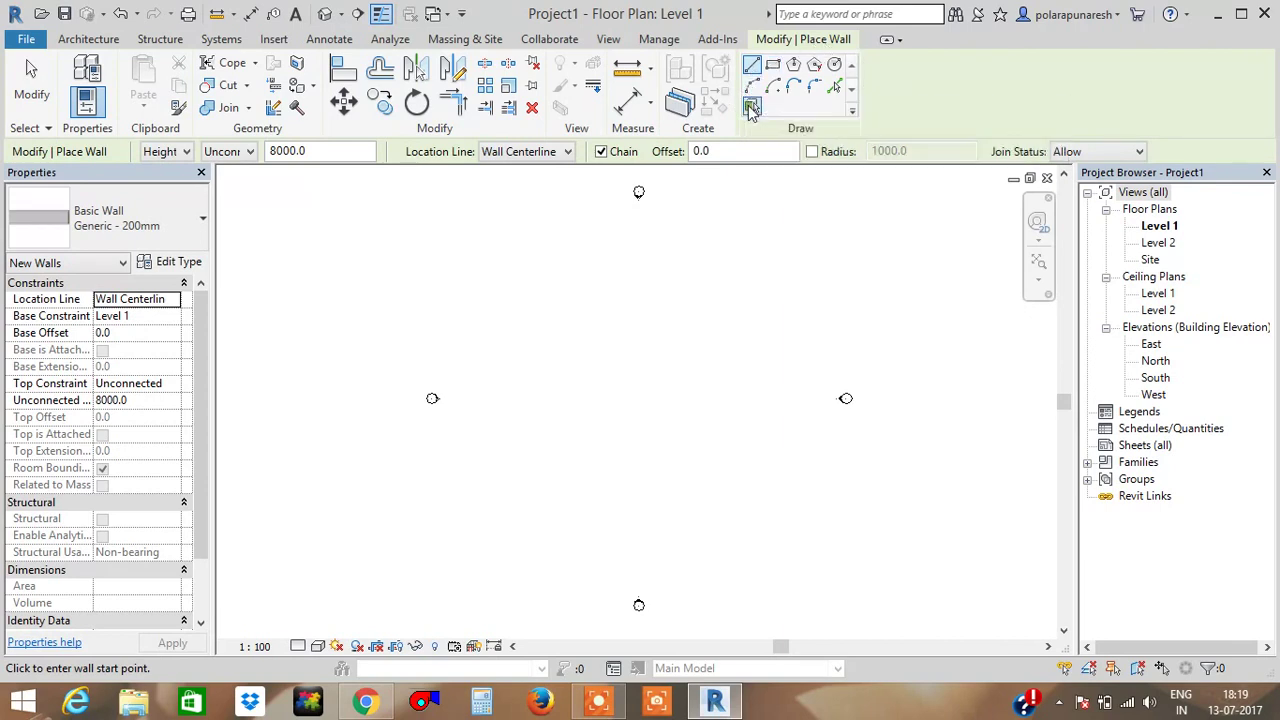
{"action": "left_click", "coordinate": [773, 65]}
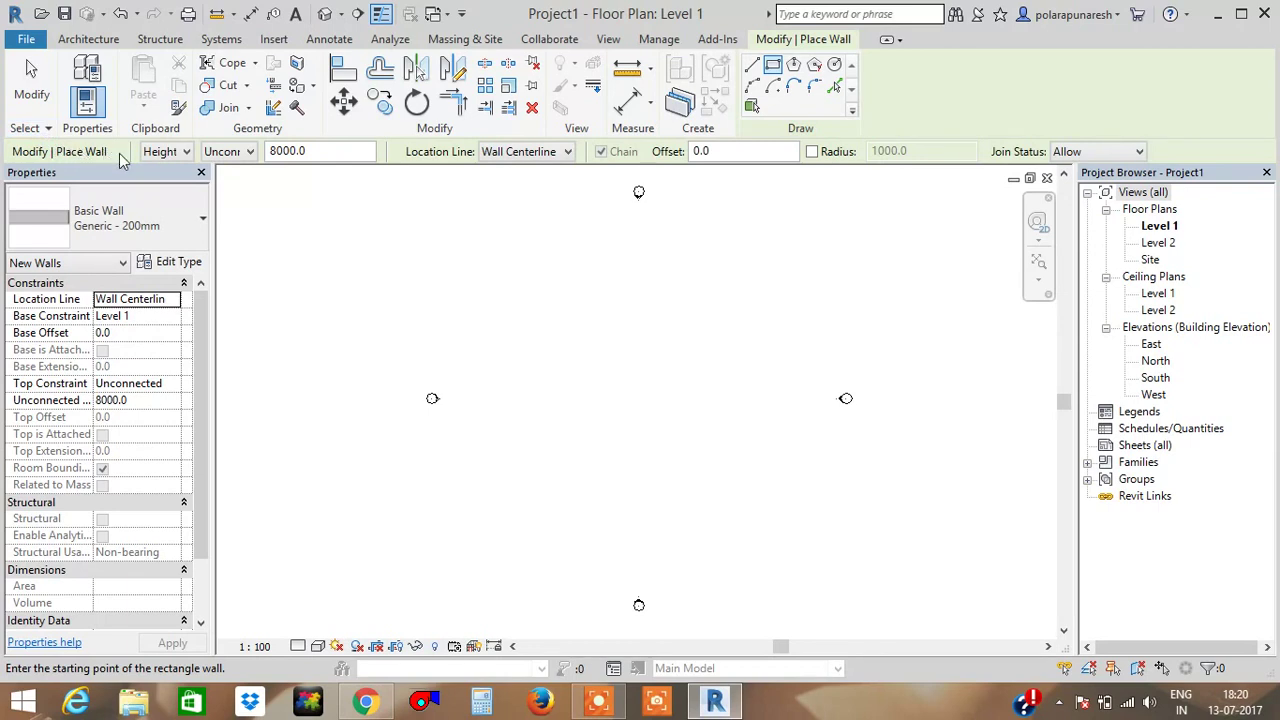
Keep the walls rising by Height and set their unconnected height to 4000.
{"action": "left_click", "coordinate": [186, 152]}
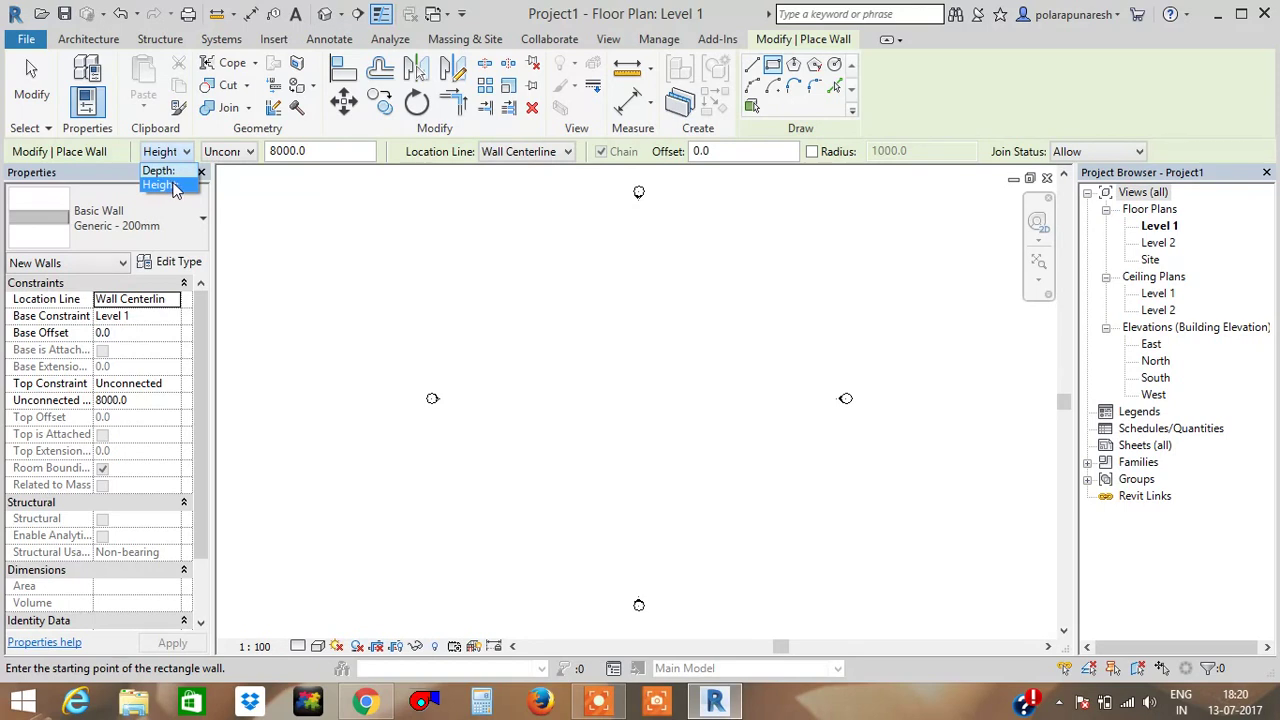
{"action": "left_click", "coordinate": [170, 185]}
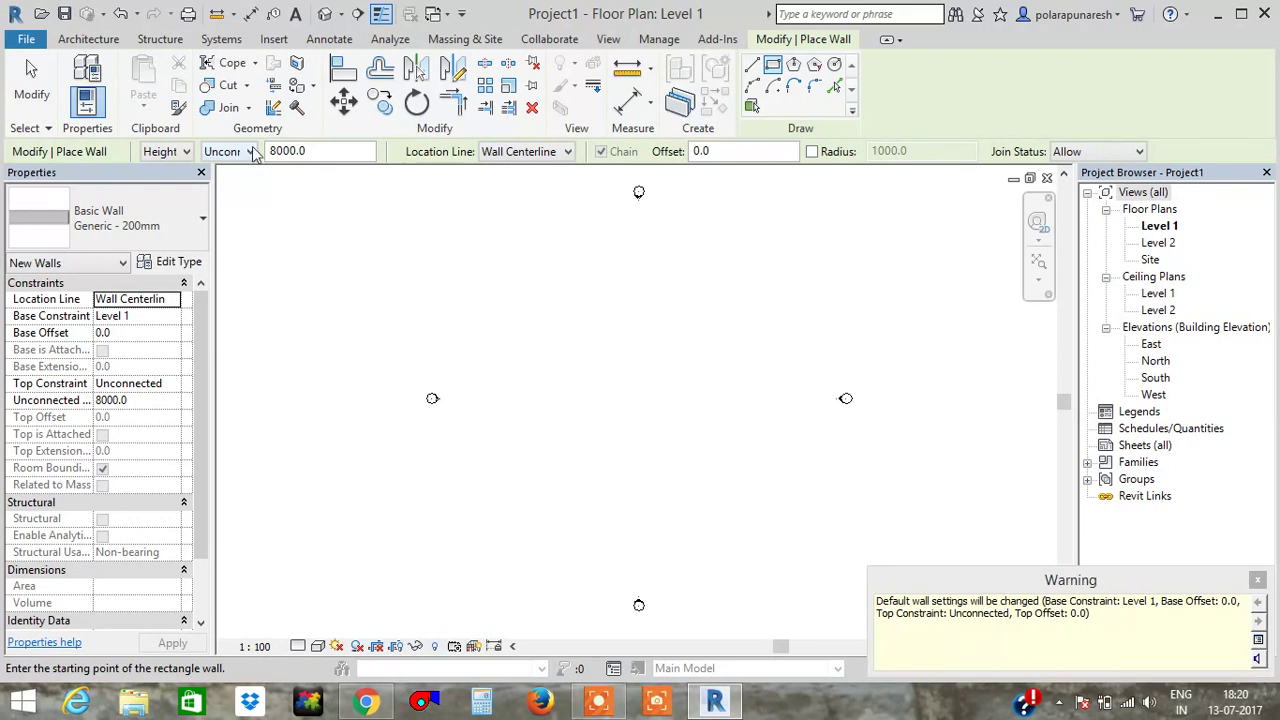
{"action": "left_click_drag", "start_coordinate": [322, 151], "coordinate": [224, 140]}
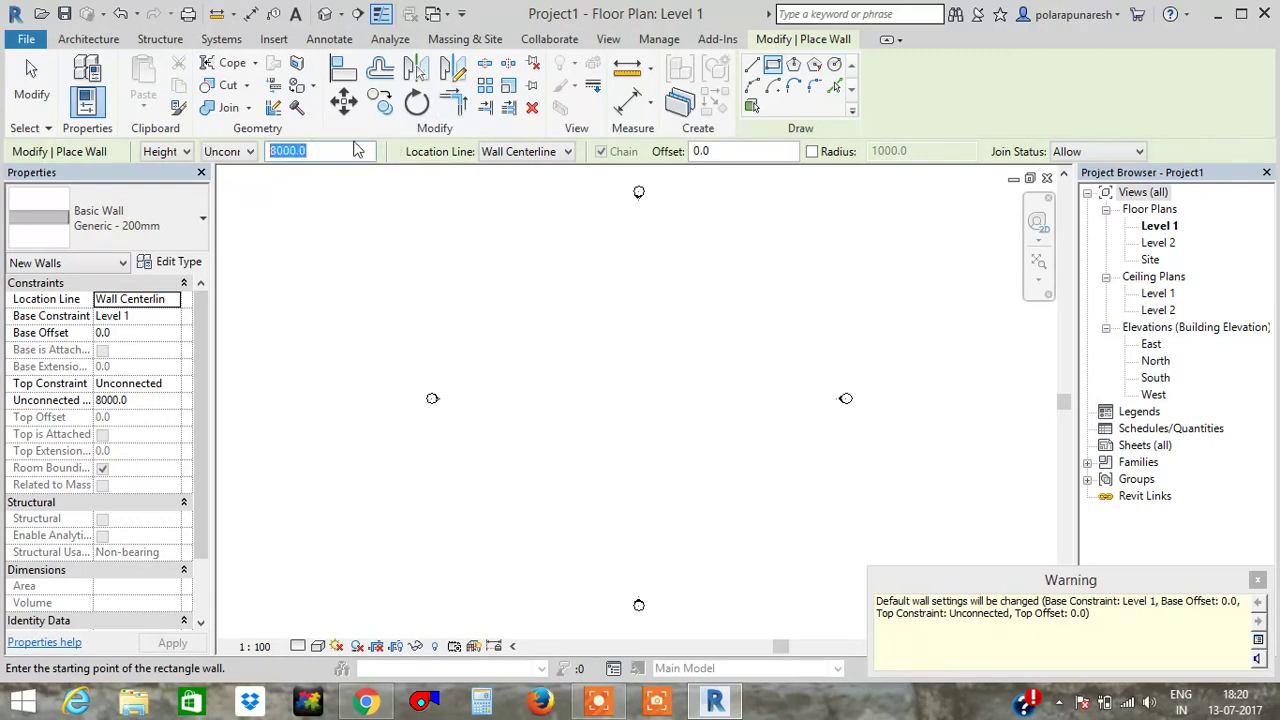
{"action": "type", "text": "0"}
{"action": "key", "text": "Return"}
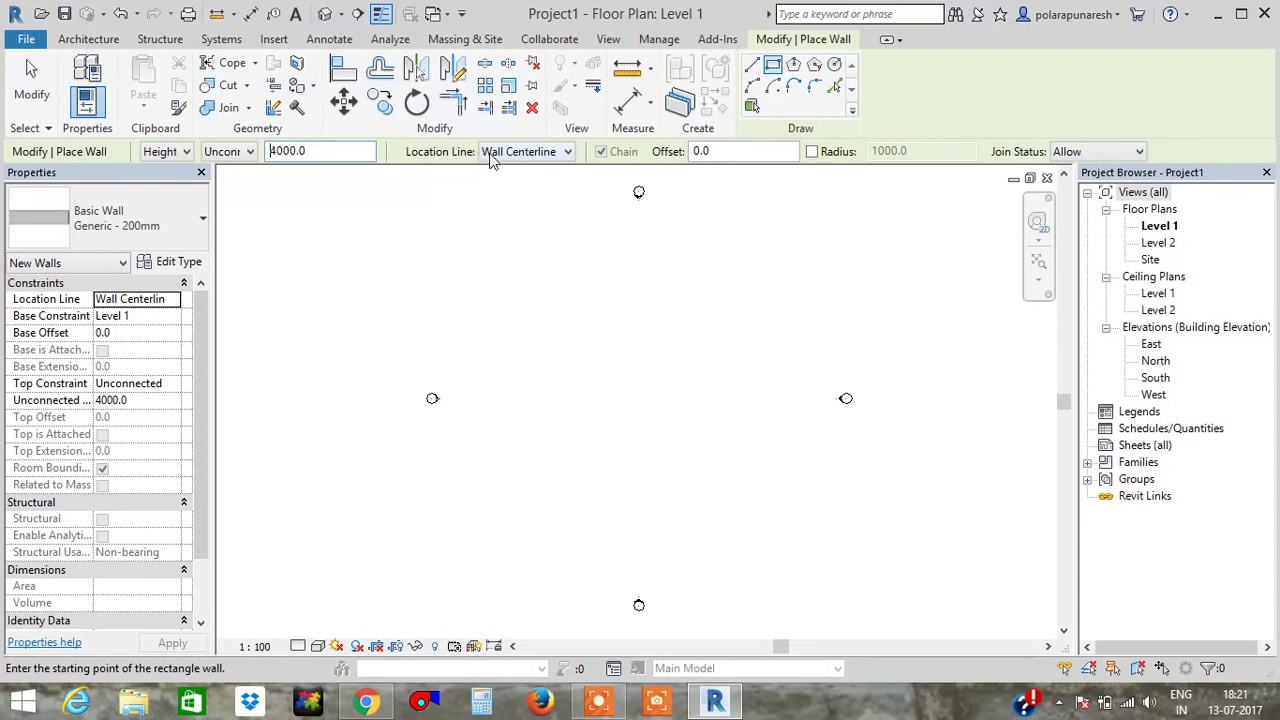
{"action": "left_click", "coordinate": [567, 153]}
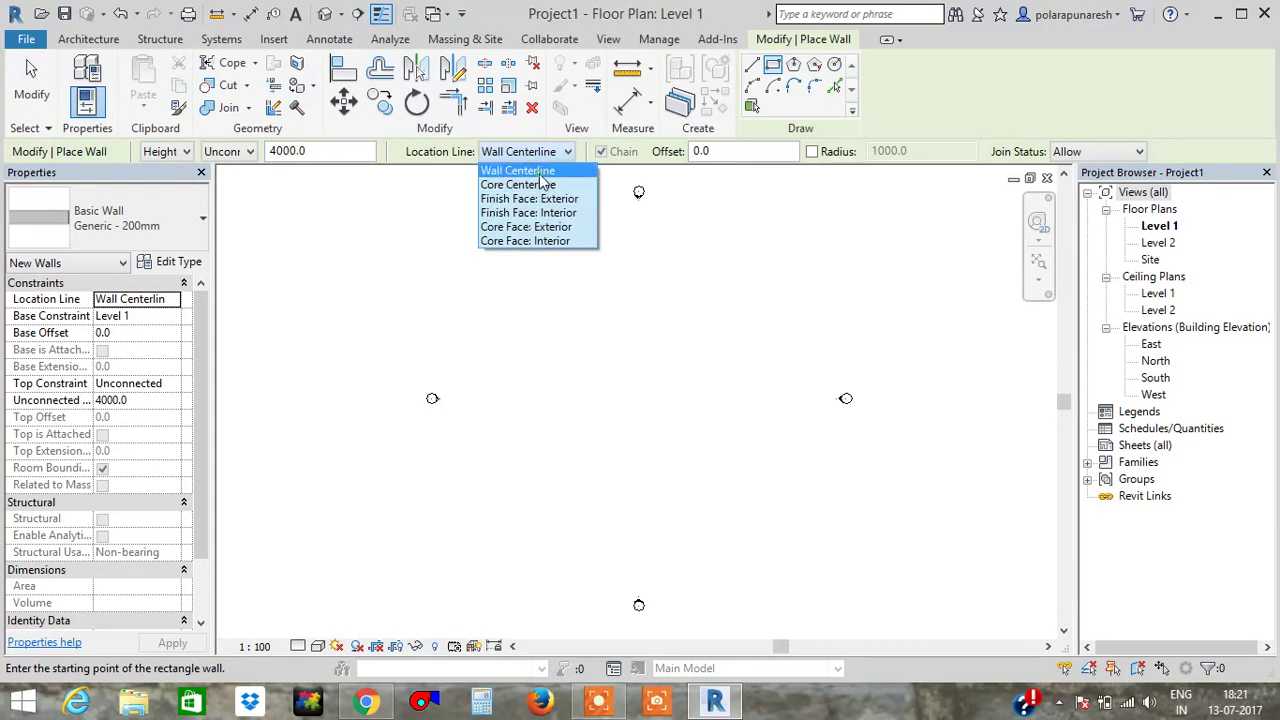
Choose Wall Centerline as the location line for the new walls.
{"action": "left_click", "coordinate": [539, 172]}
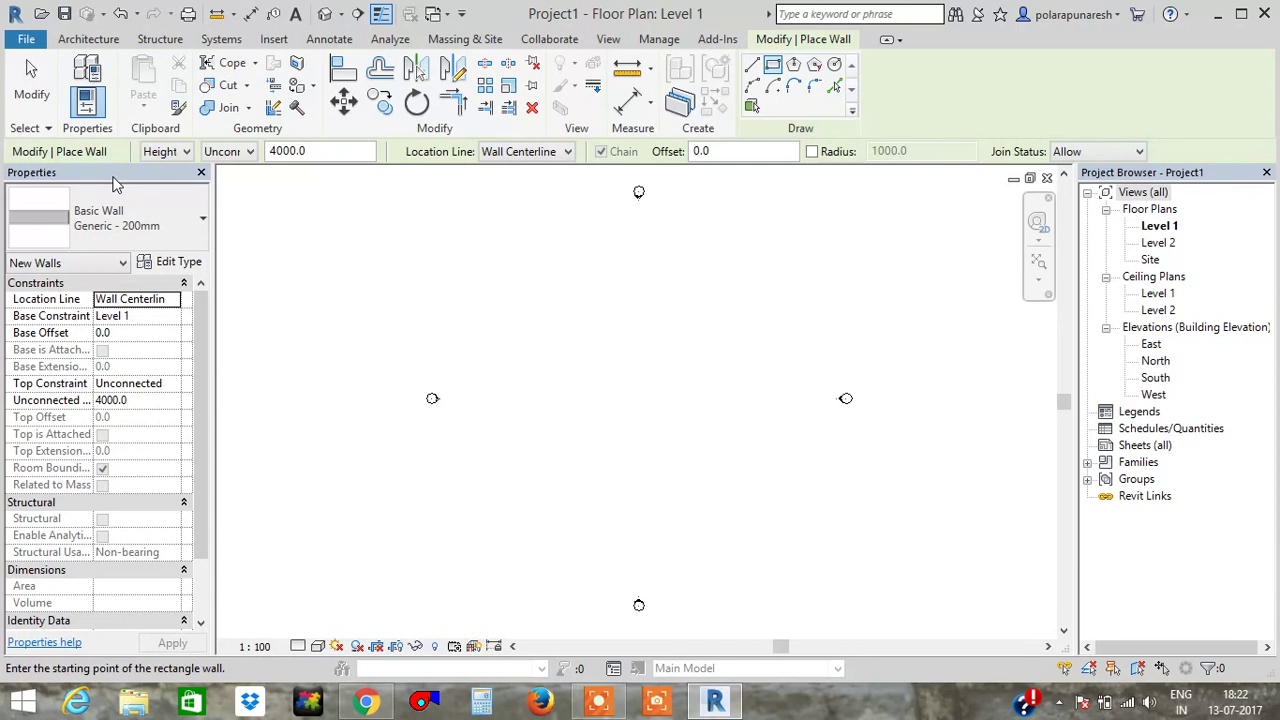
{"action": "left_click", "coordinate": [195, 217]}
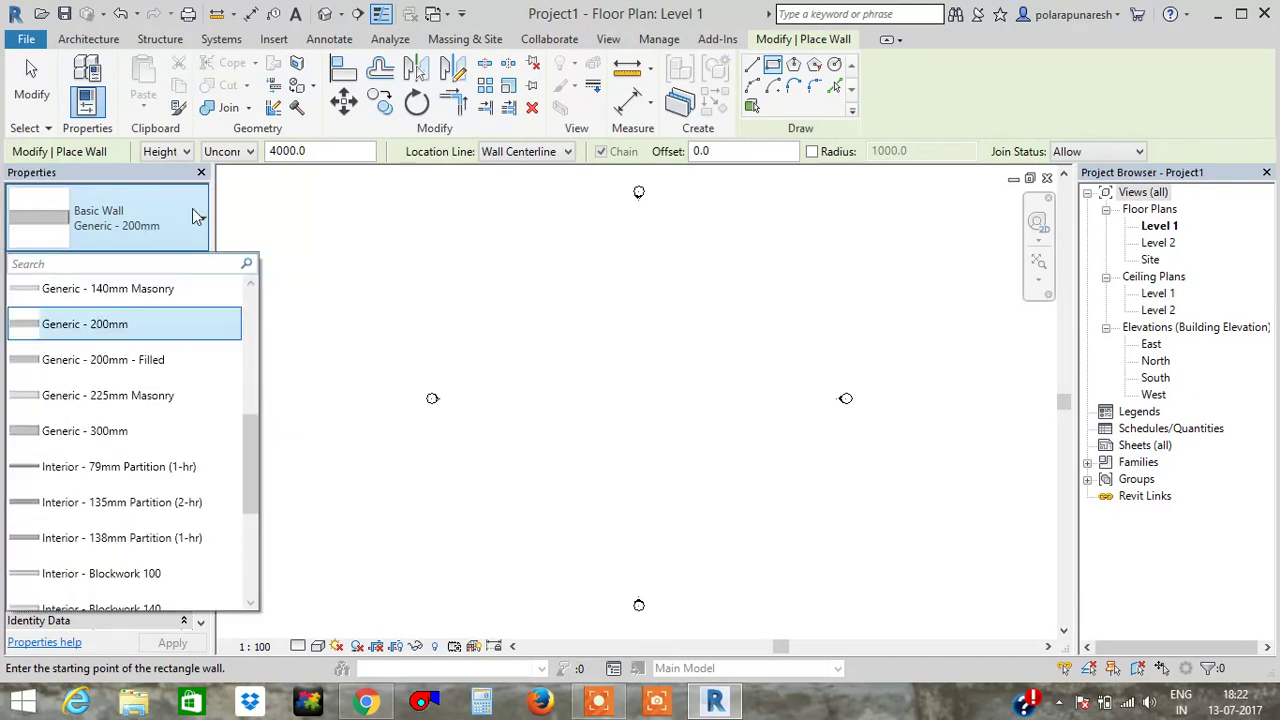
{"action": "mouse_move", "coordinate": [247, 450]}
{"action": "left_mouse_down"}
{"action": "mouse_move", "coordinate": [267, 392]}
{"action": "mouse_move", "coordinate": [253, 380]}
{"action": "mouse_move", "coordinate": [237, 570]}
{"action": "mouse_move", "coordinate": [248, 443]}
{"action": "left_mouse_up"}
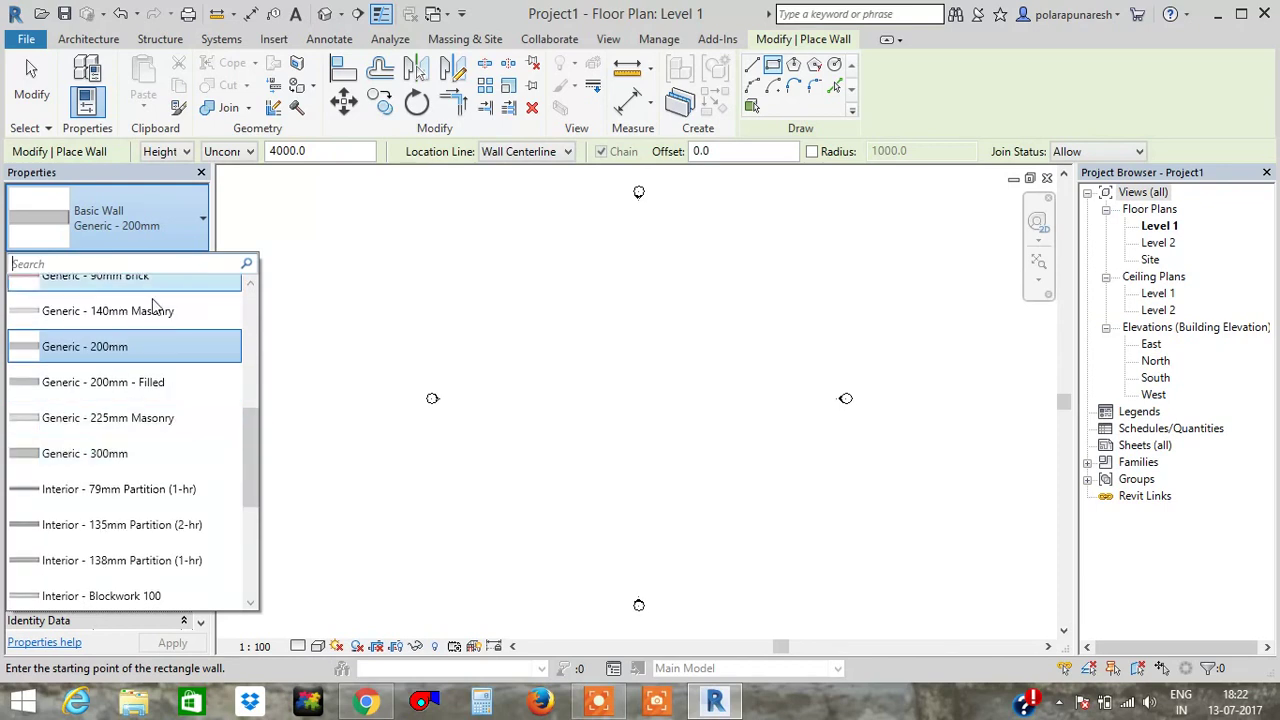
{"action": "left_click", "coordinate": [135, 350]}
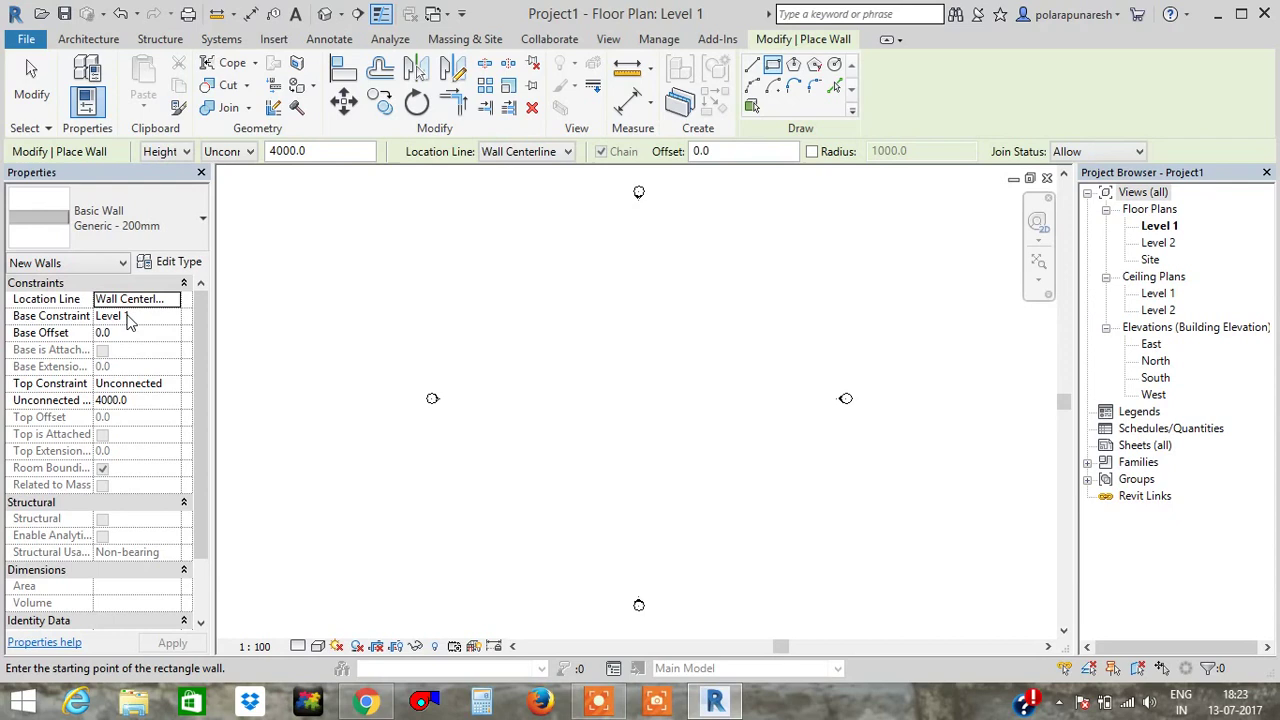
{"action": "left_click", "coordinate": [117, 335]}
{"action": "left_click_drag", "start_coordinate": [120, 334], "coordinate": [48, 322]}
{"action": "type", "text": "3.0"}
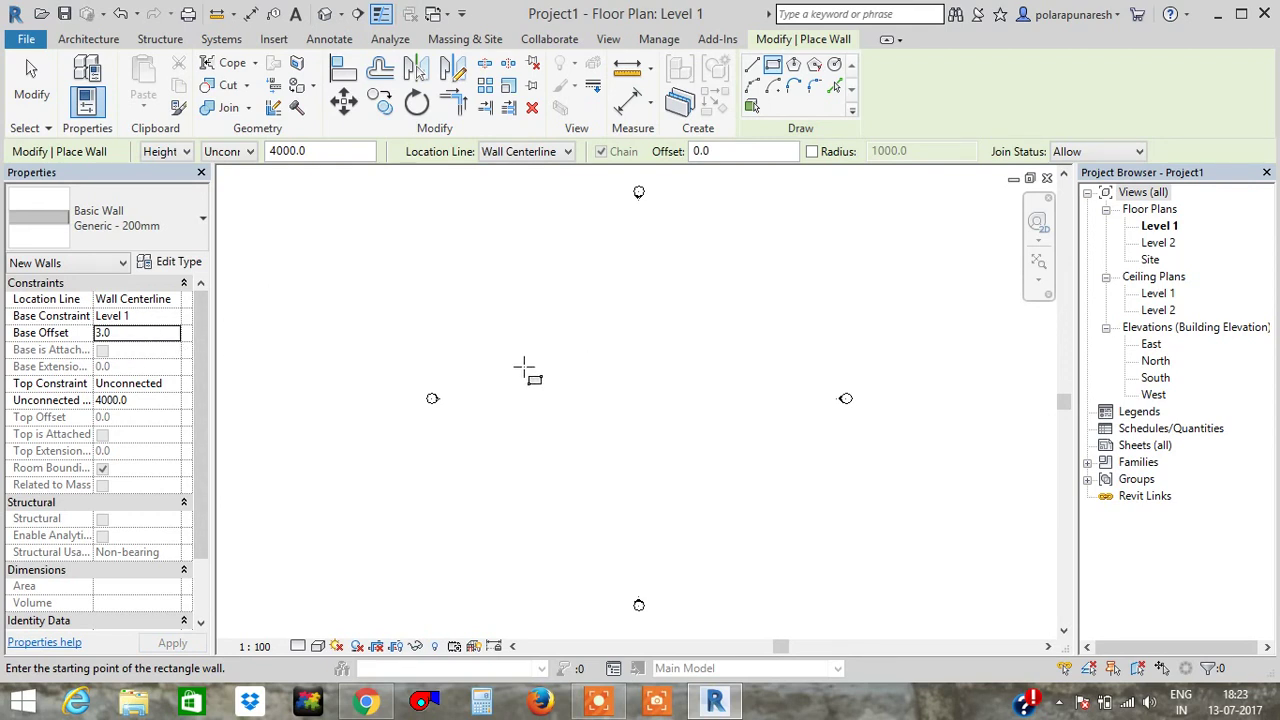
{"action": "double_click", "coordinate": [159, 332]}
{"action": "type", "text": "0"}
Place a wall rectangle of about 25800 by 16800 with two corners, then exit the Wall tool.
{"action": "left_click", "coordinate": [540, 281]}
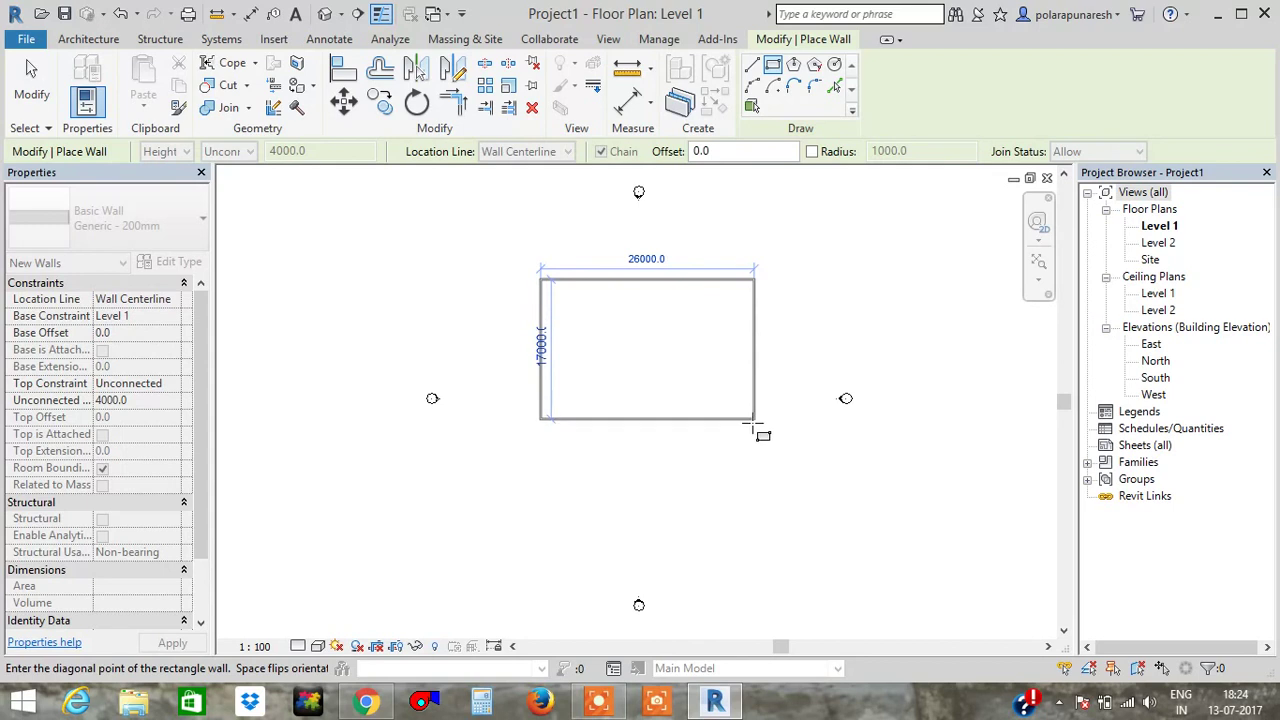
{"action": "left_click", "coordinate": [753, 418]}
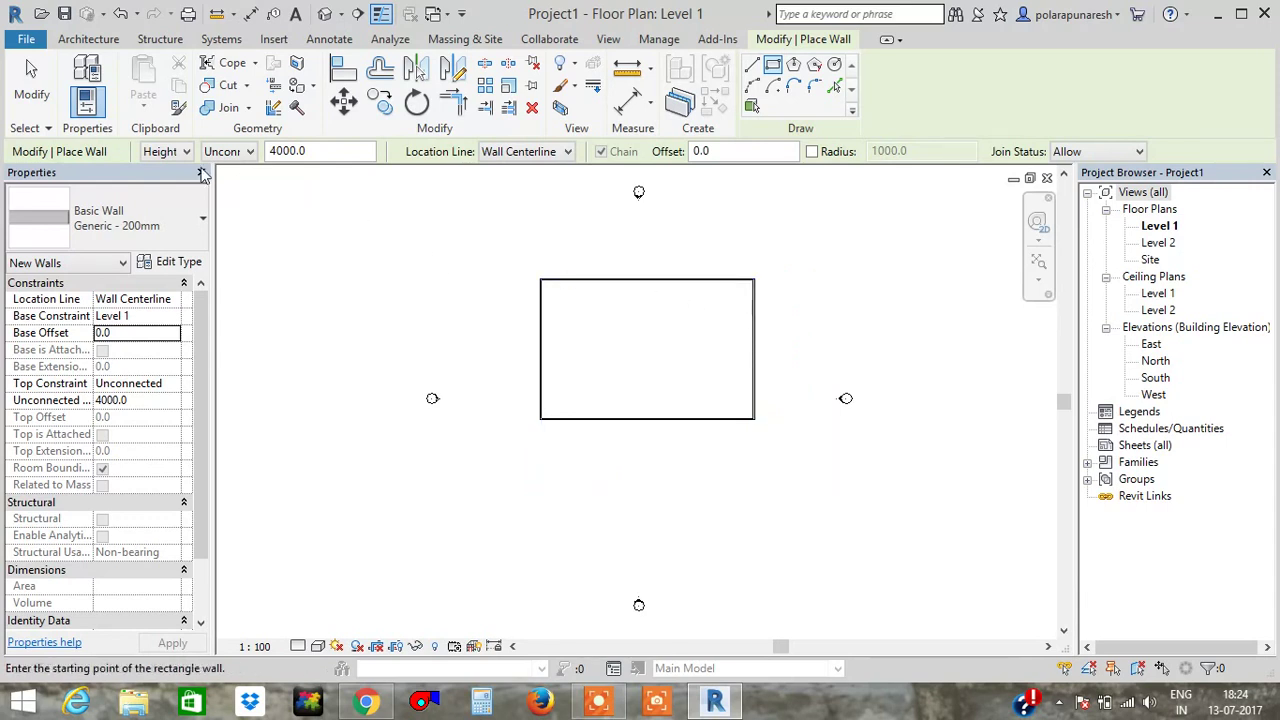
{"action": "left_click", "coordinate": [31, 85]}
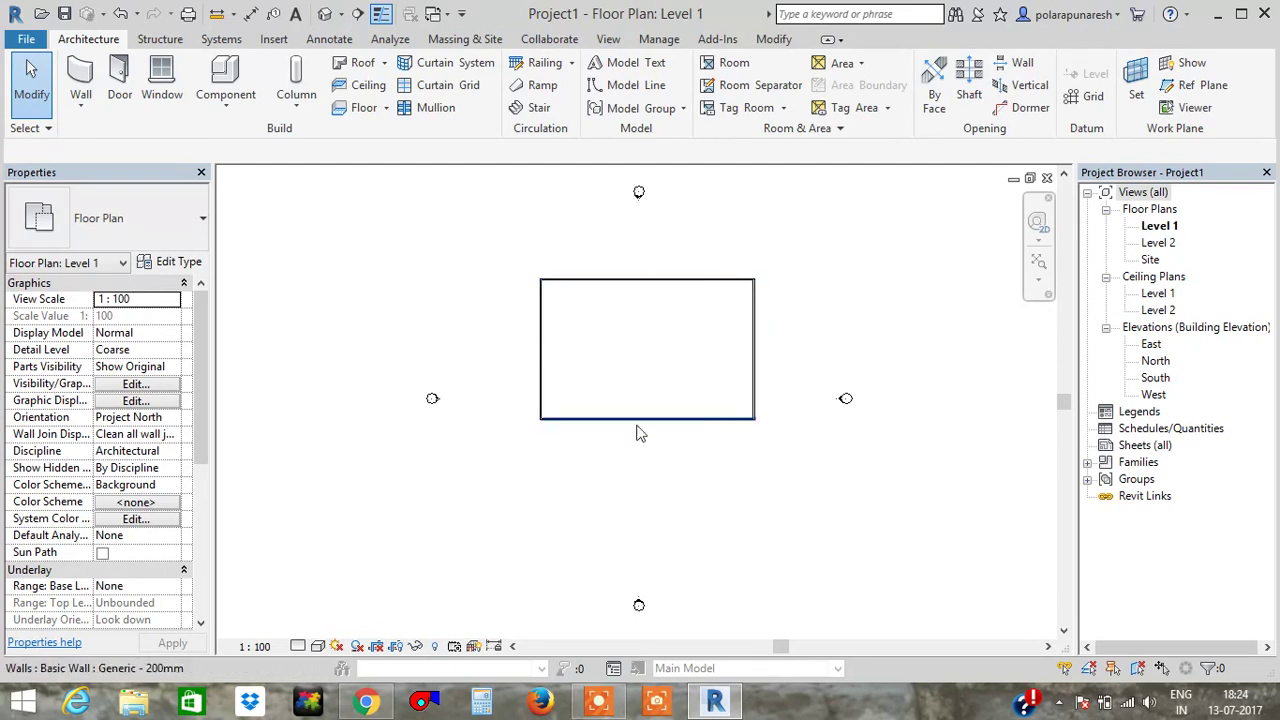
Inspect the rectangle's walls in the 3D view, checking the long front wall's length.
{"action": "left_click", "coordinate": [326, 16]}
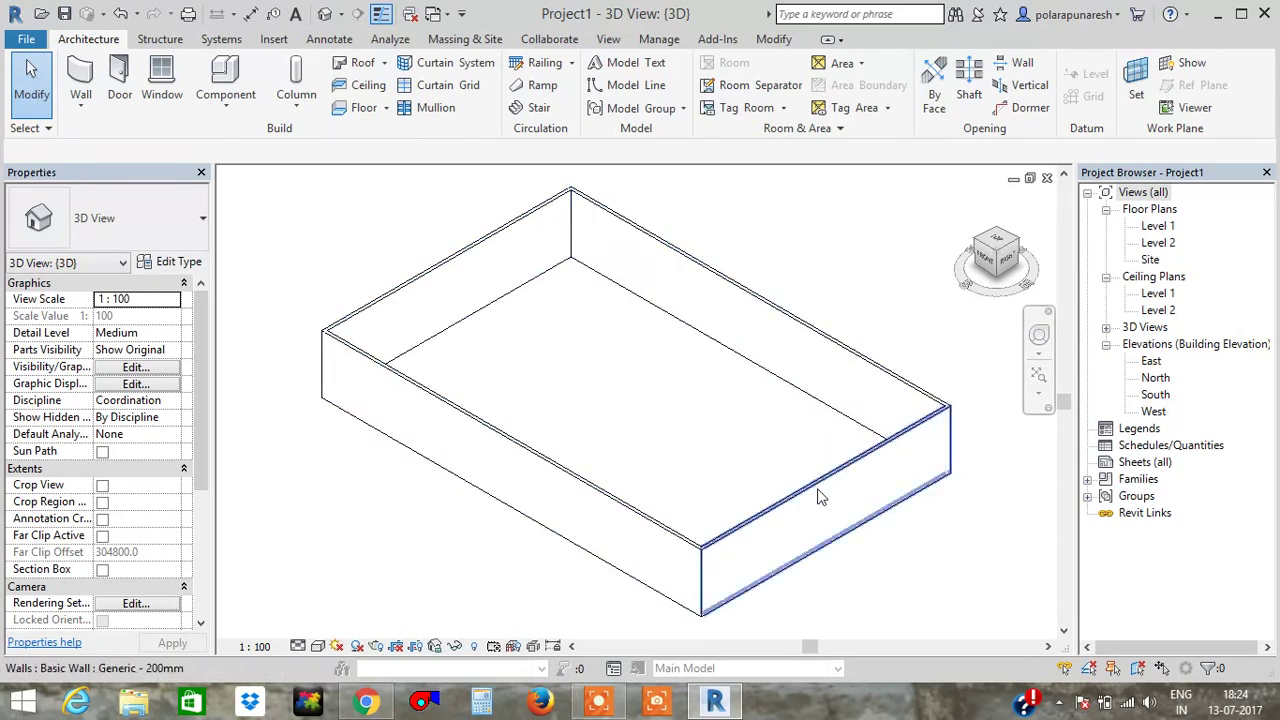
{"action": "left_click", "coordinate": [394, 296]}
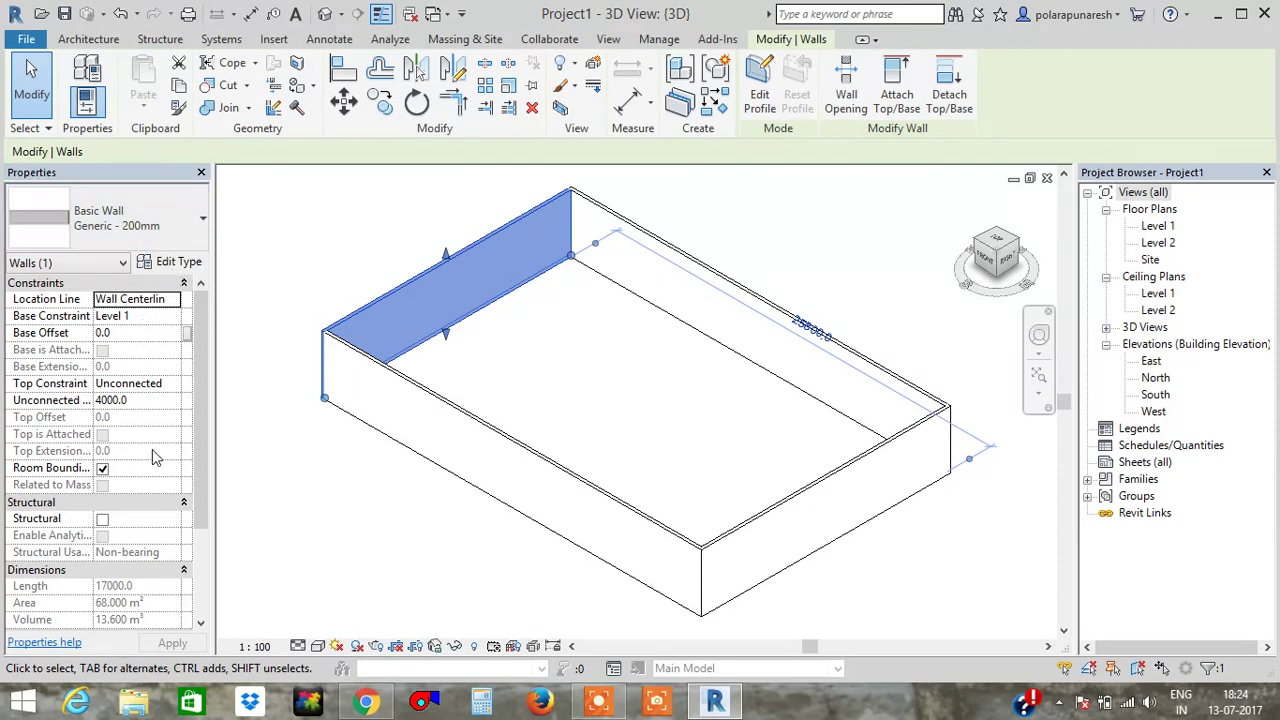
{"action": "left_click", "coordinate": [331, 258]}
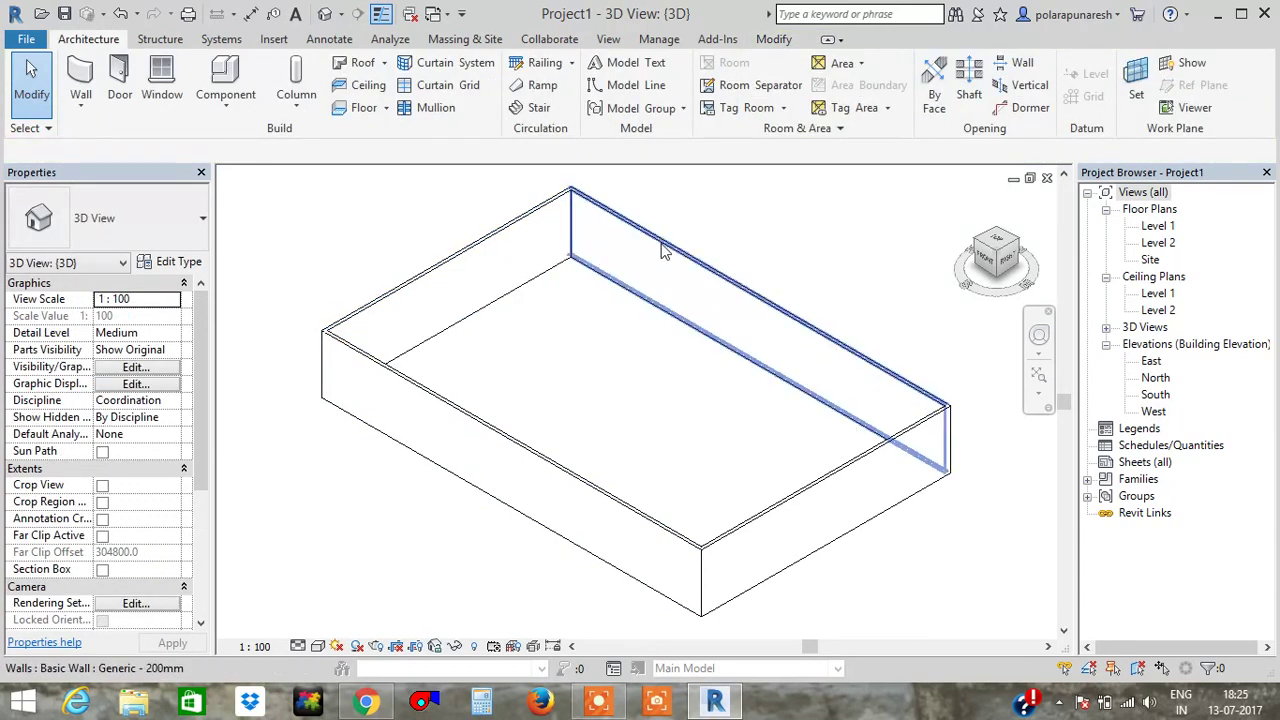
{"action": "left_click", "coordinate": [661, 250]}
{"action": "left_click", "coordinate": [428, 400]}
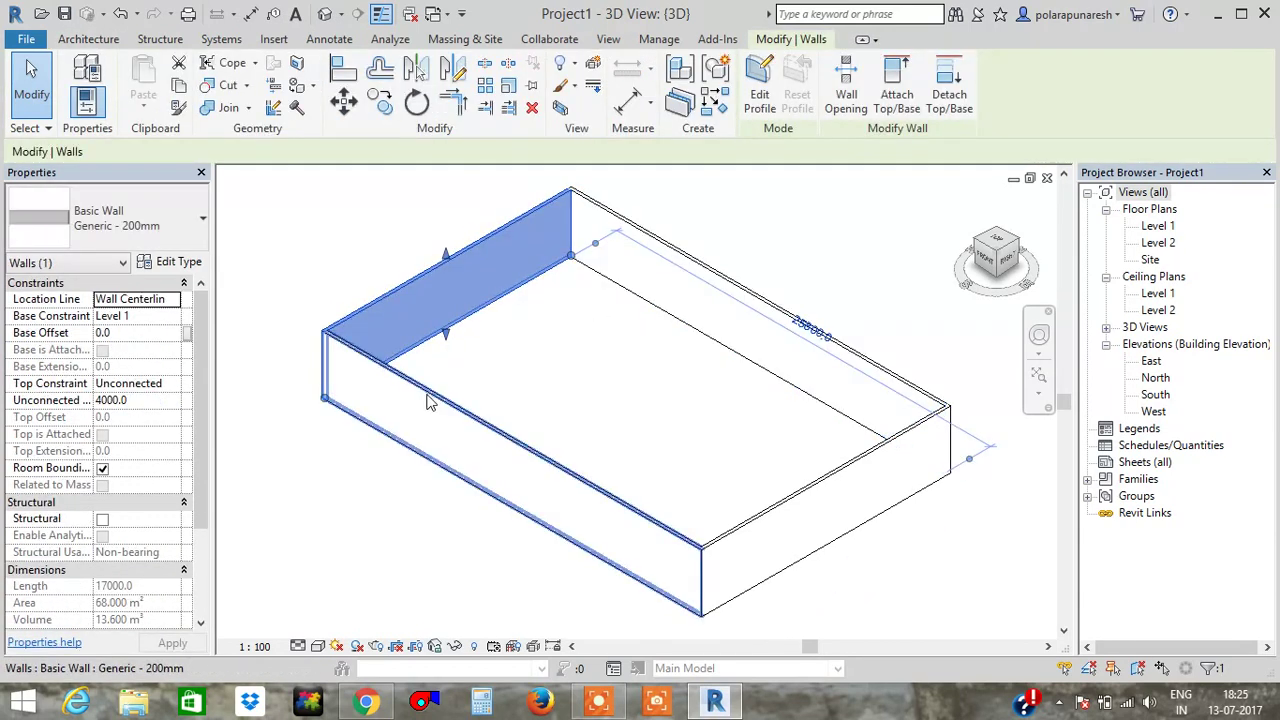
{"action": "left_click", "coordinate": [428, 400]}
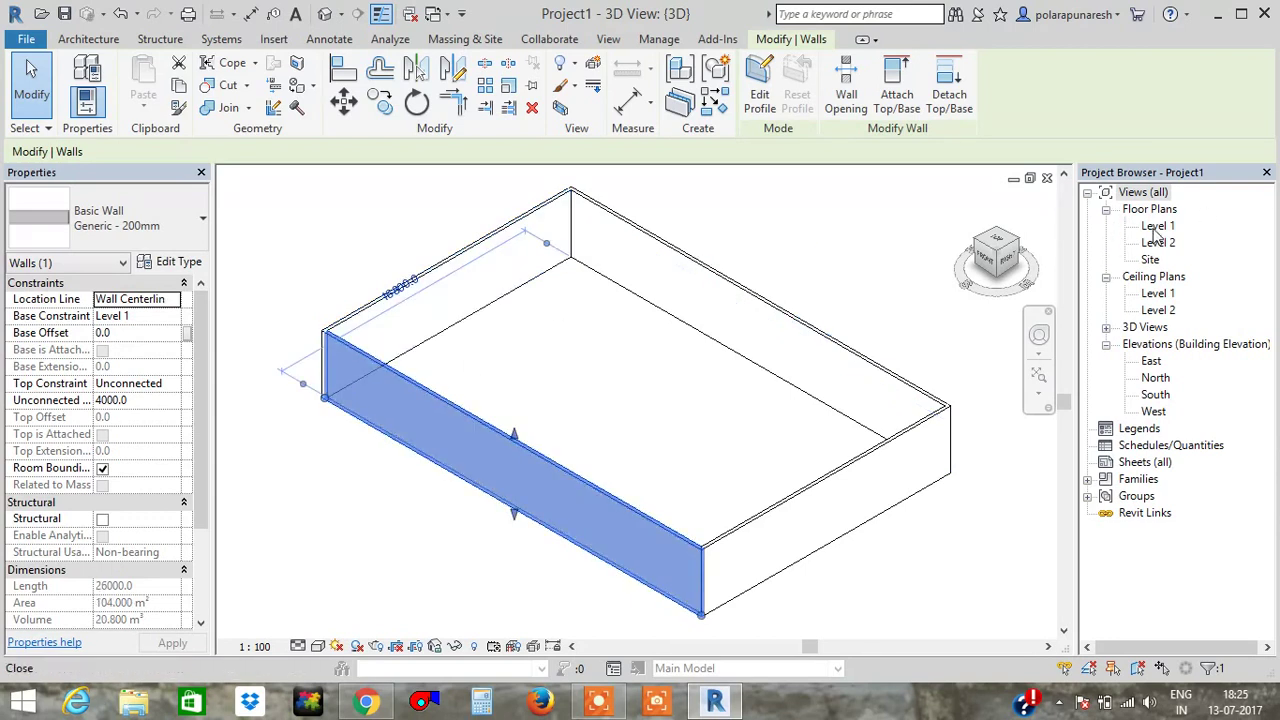
Back on the Level 1 plan, select the bottom and left walls to show the 25800 width.
{"action": "double_click", "coordinate": [1157, 226]}
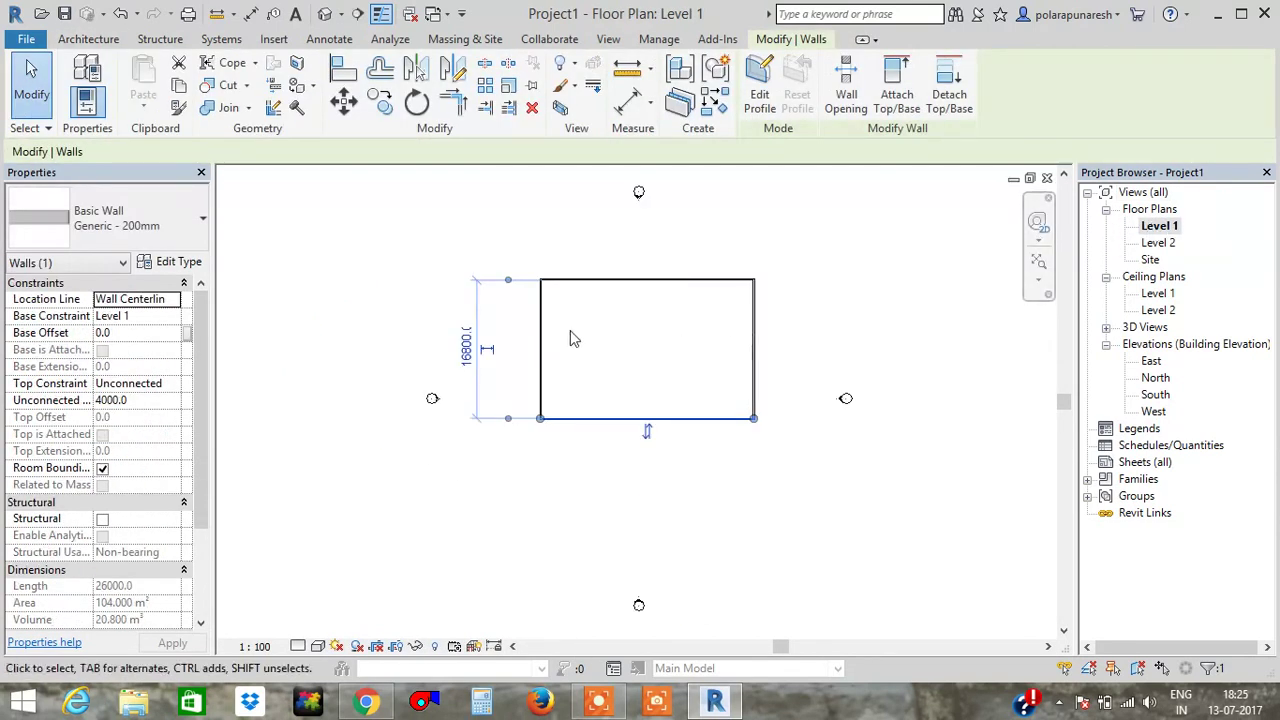
{"action": "scroll", "coordinate": [588, 285], "scroll_direction": "up", "scroll_amount": 3}
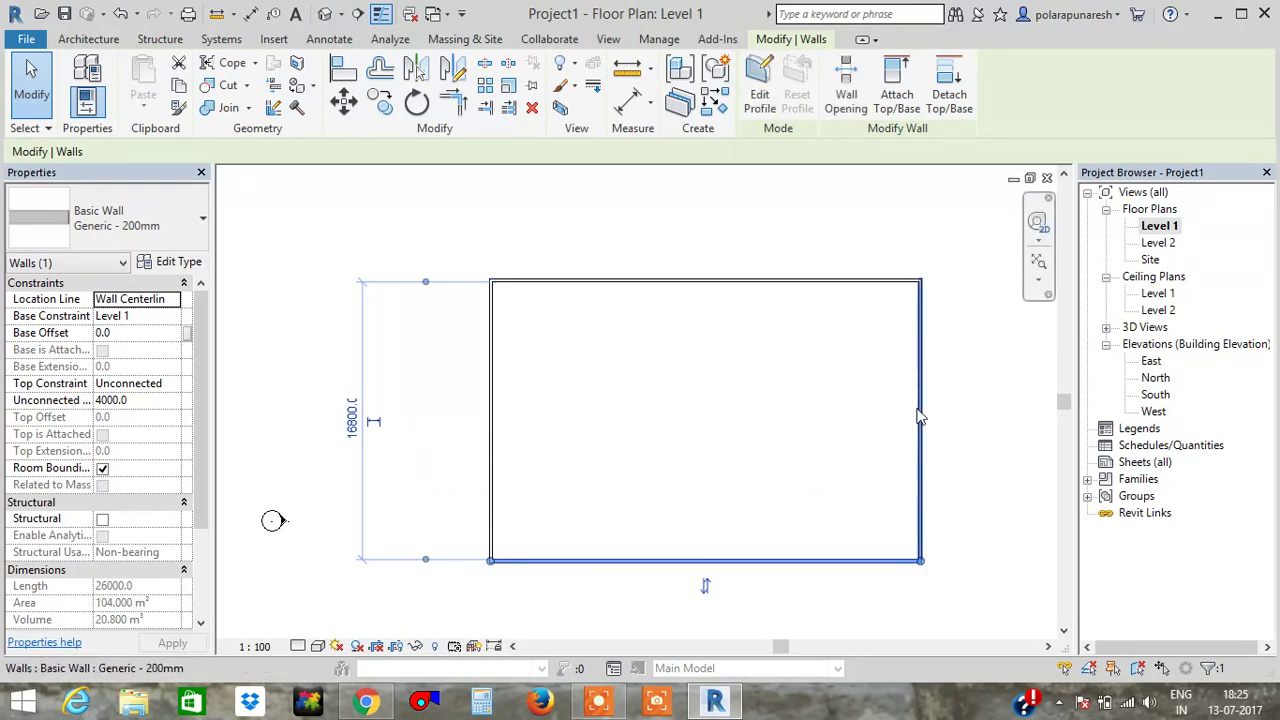
{"action": "left_click", "coordinate": [920, 418]}
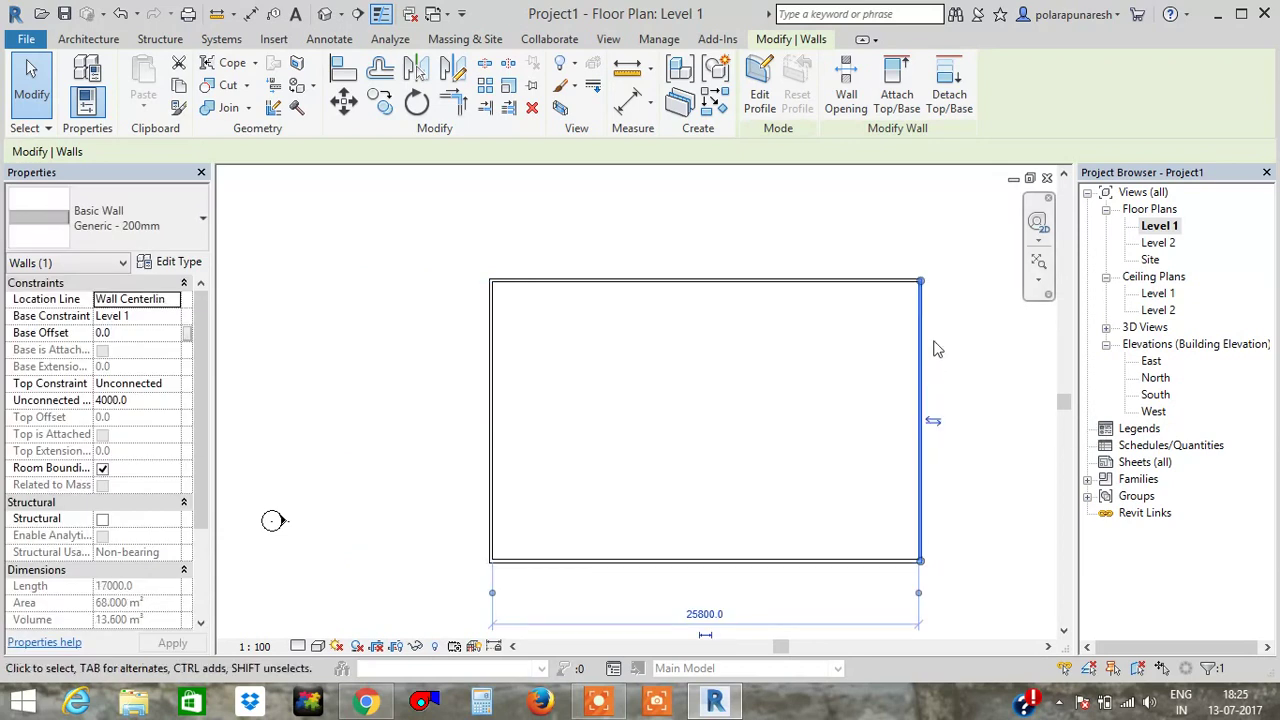
{"action": "scroll", "coordinate": [937, 348], "scroll_direction": "down", "scroll_amount": 2}
{"action": "middle_click_drag", "start_coordinate": [949, 349], "coordinate": [768, 355]}
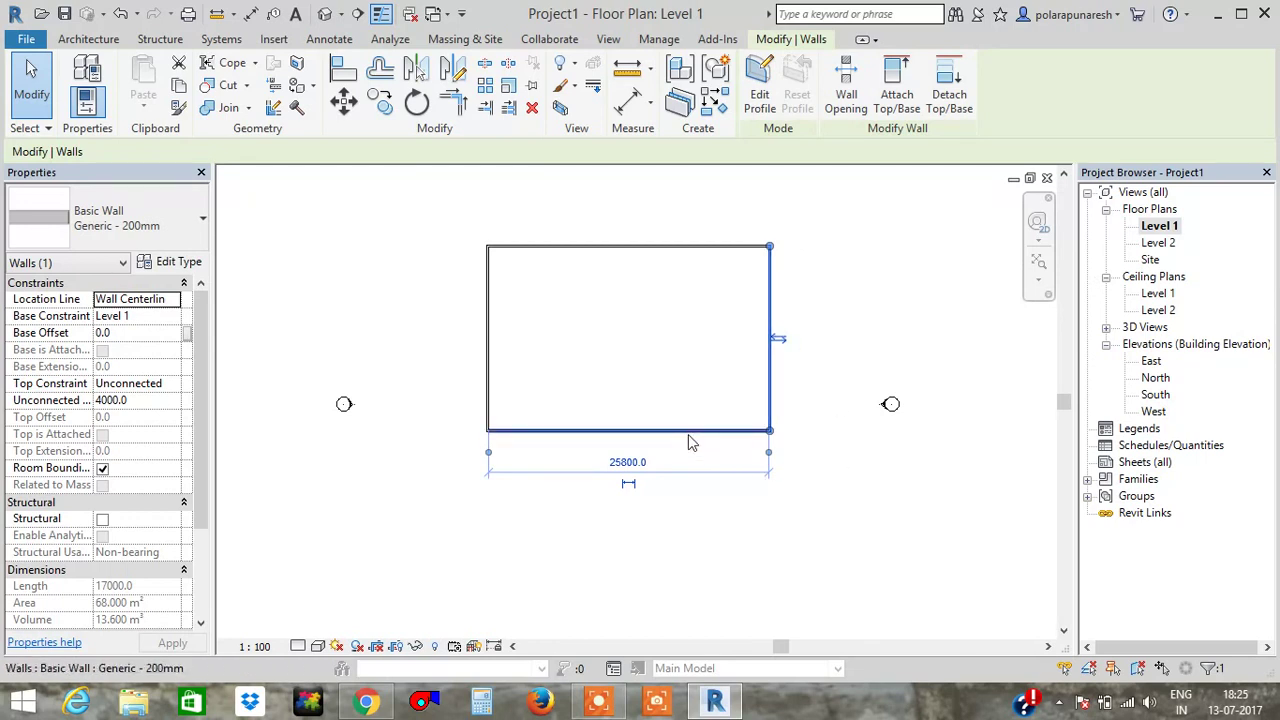
{"action": "left_click", "coordinate": [612, 438]}
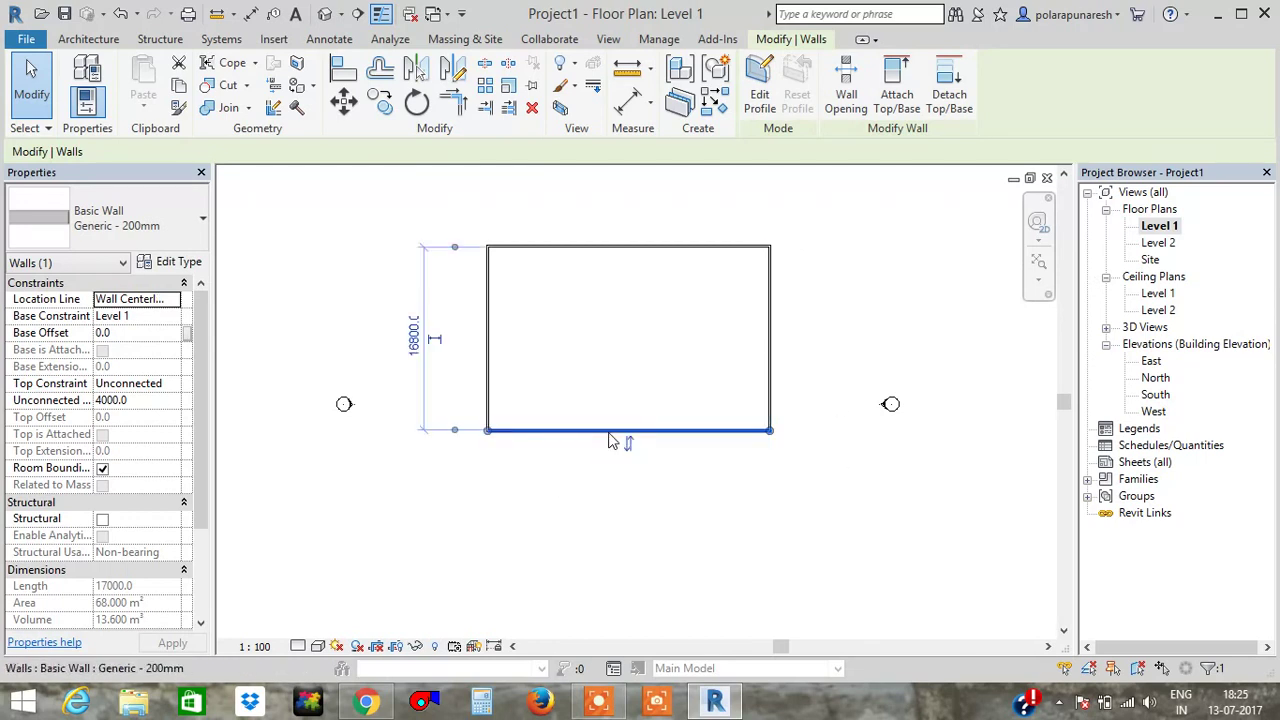
{"action": "left_click", "coordinate": [488, 368]}
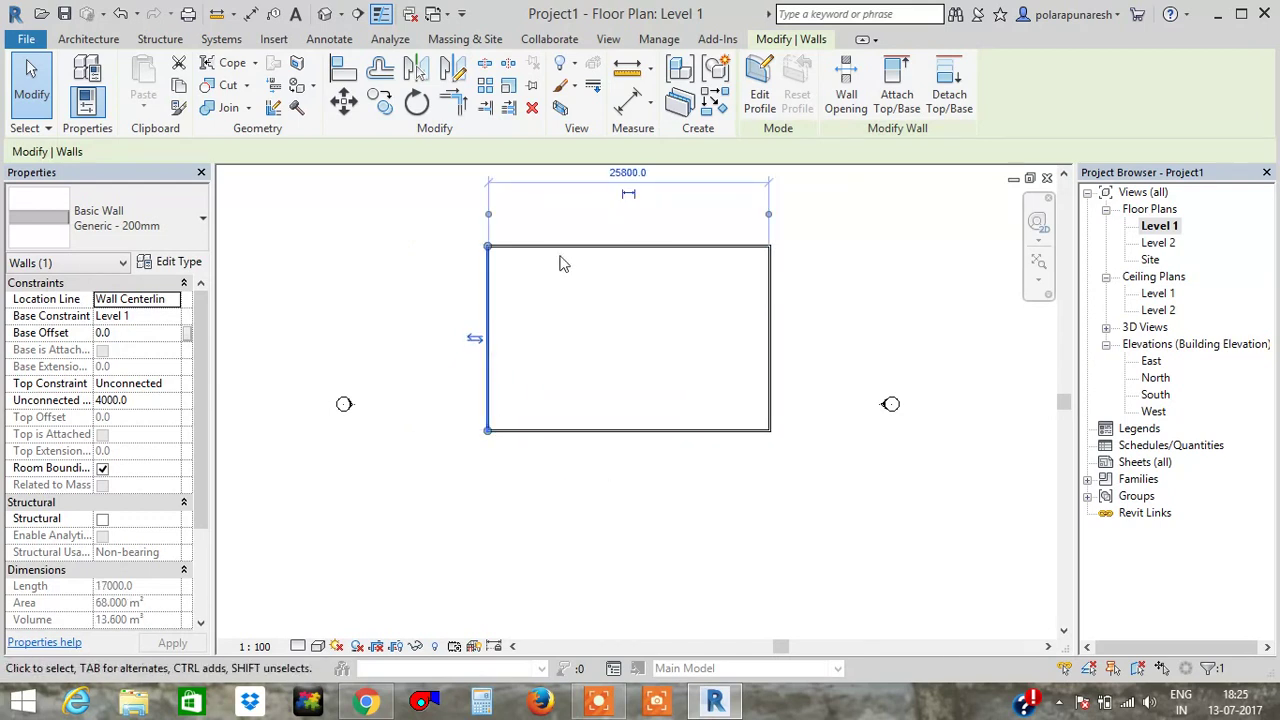
{"action": "middle_click_drag", "start_coordinate": [576, 258], "coordinate": [546, 386]}
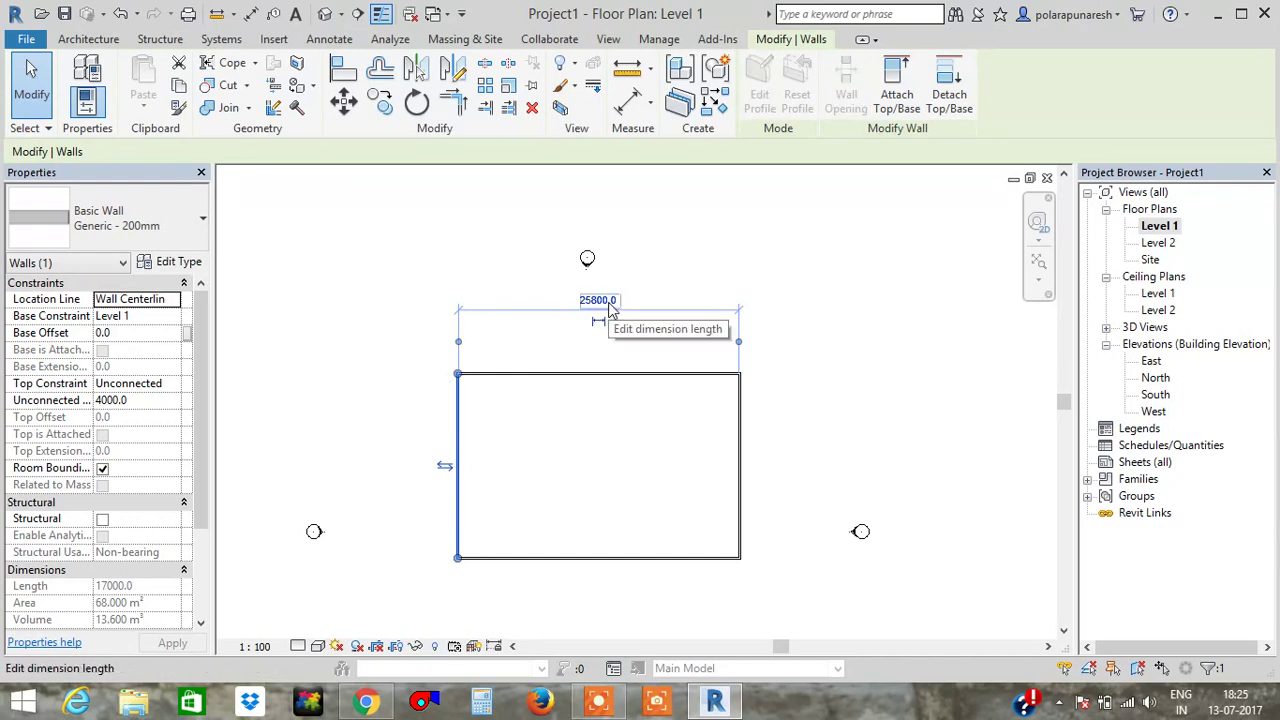
Change the 25800 overall width dimension to 20000, moving the left wall inward.
{"action": "left_click", "coordinate": [608, 300]}
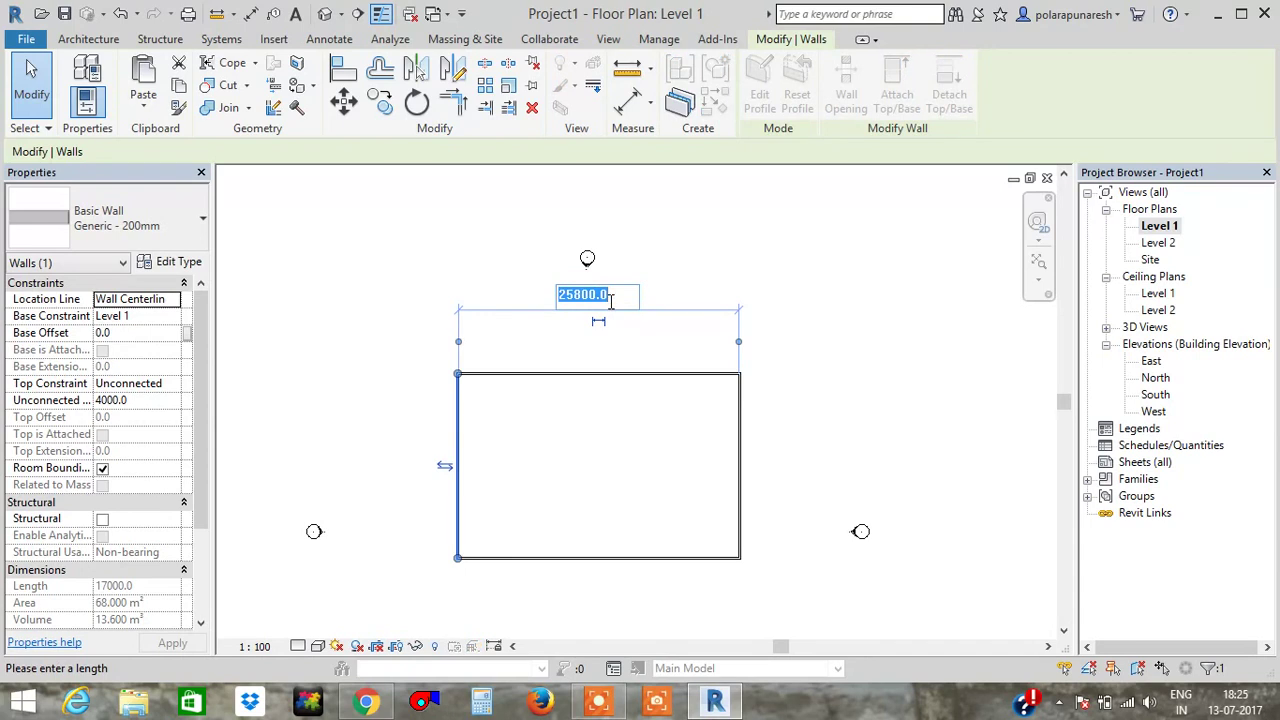
{"action": "type", "text": "20"}
{"action": "key", "text": "Return"}
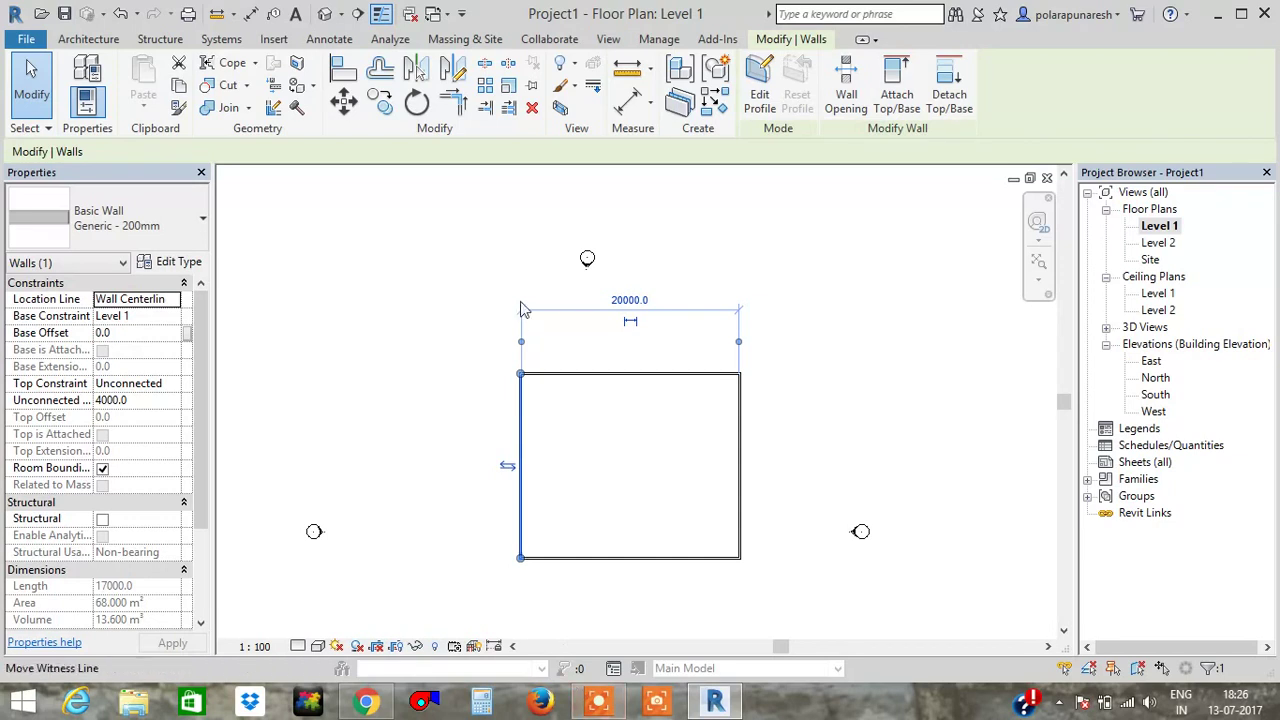
Move both witness lines of the width dimension to the outer wall faces.
{"action": "left_click_drag", "start_coordinate": [520, 374], "coordinate": [520, 376]}
{"action": "scroll", "coordinate": [520, 376], "scroll_direction": "up", "scroll_amount": 2}
{"action": "scroll", "coordinate": [520, 376], "scroll_direction": "up", "scroll_amount": 1}
{"action": "scroll", "coordinate": [520, 376], "scroll_direction": "down", "scroll_amount": 1}
{"action": "scroll", "coordinate": [520, 376], "scroll_direction": "up", "scroll_amount": 1}
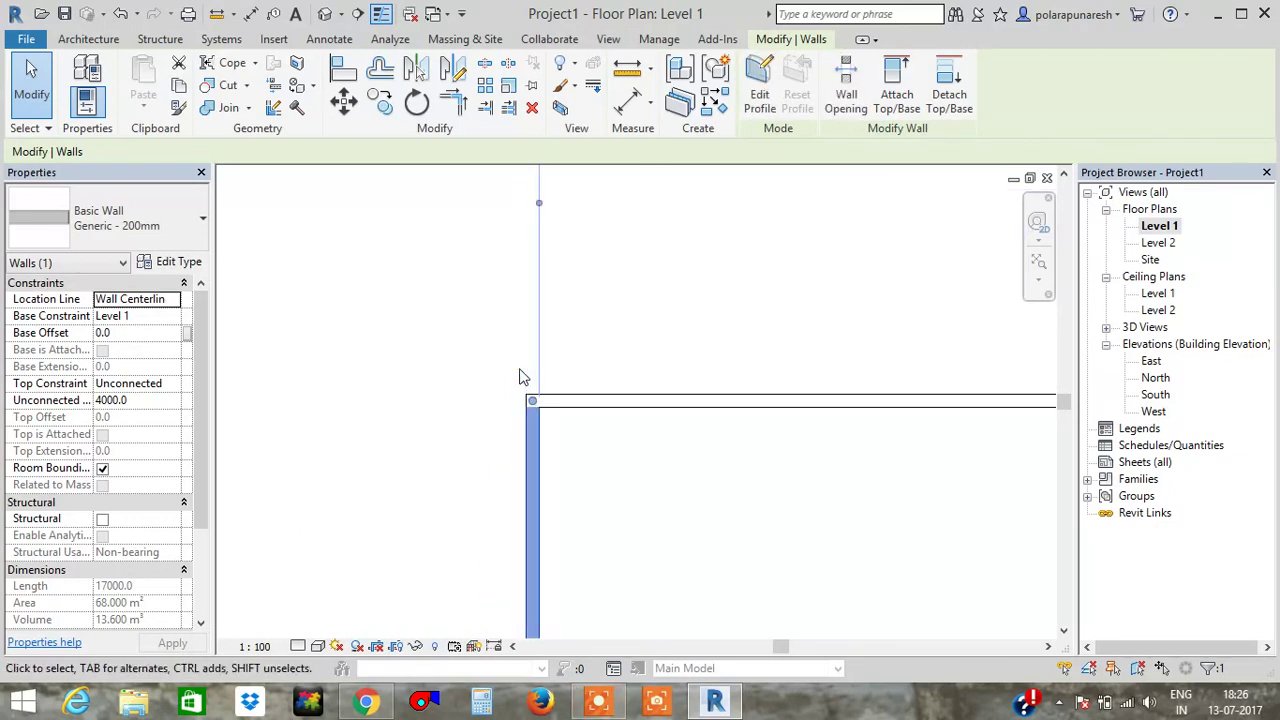
{"action": "scroll", "coordinate": [557, 349], "scroll_direction": "down", "scroll_amount": 1}
{"action": "scroll", "coordinate": [557, 349], "scroll_direction": "down", "scroll_amount": 1}
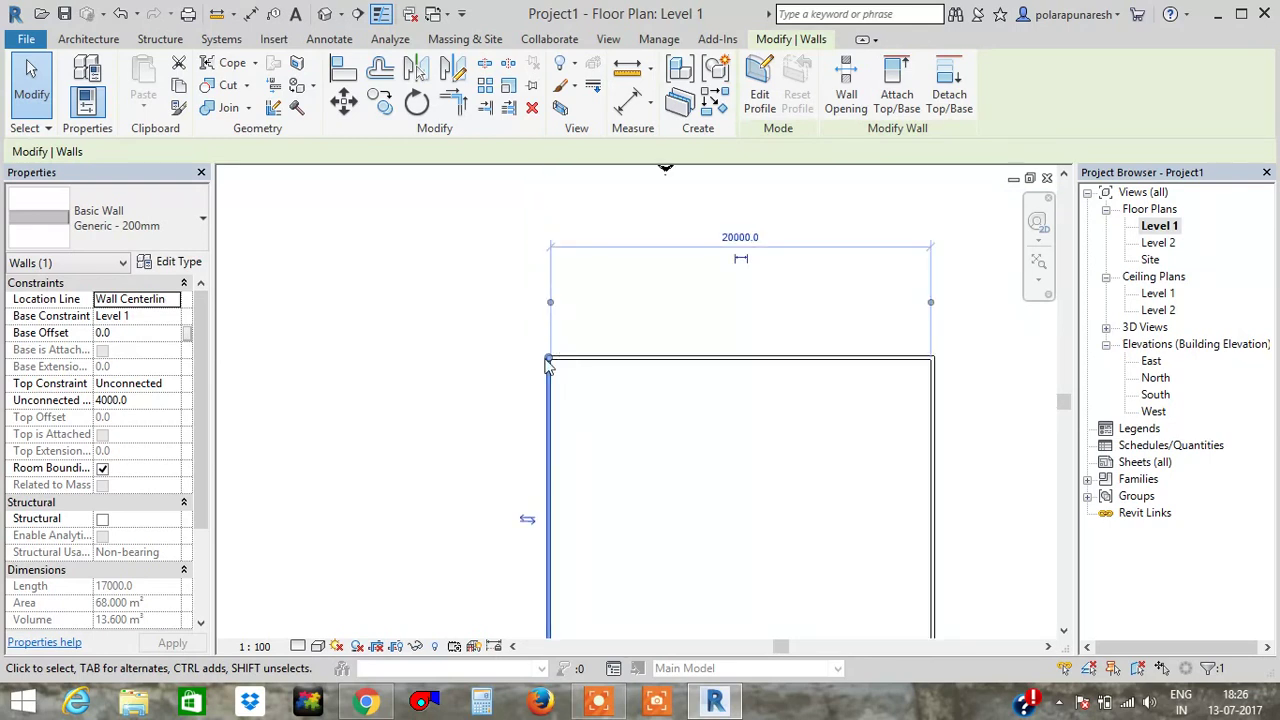
{"action": "scroll", "coordinate": [791, 343], "scroll_direction": "up", "scroll_amount": 1}
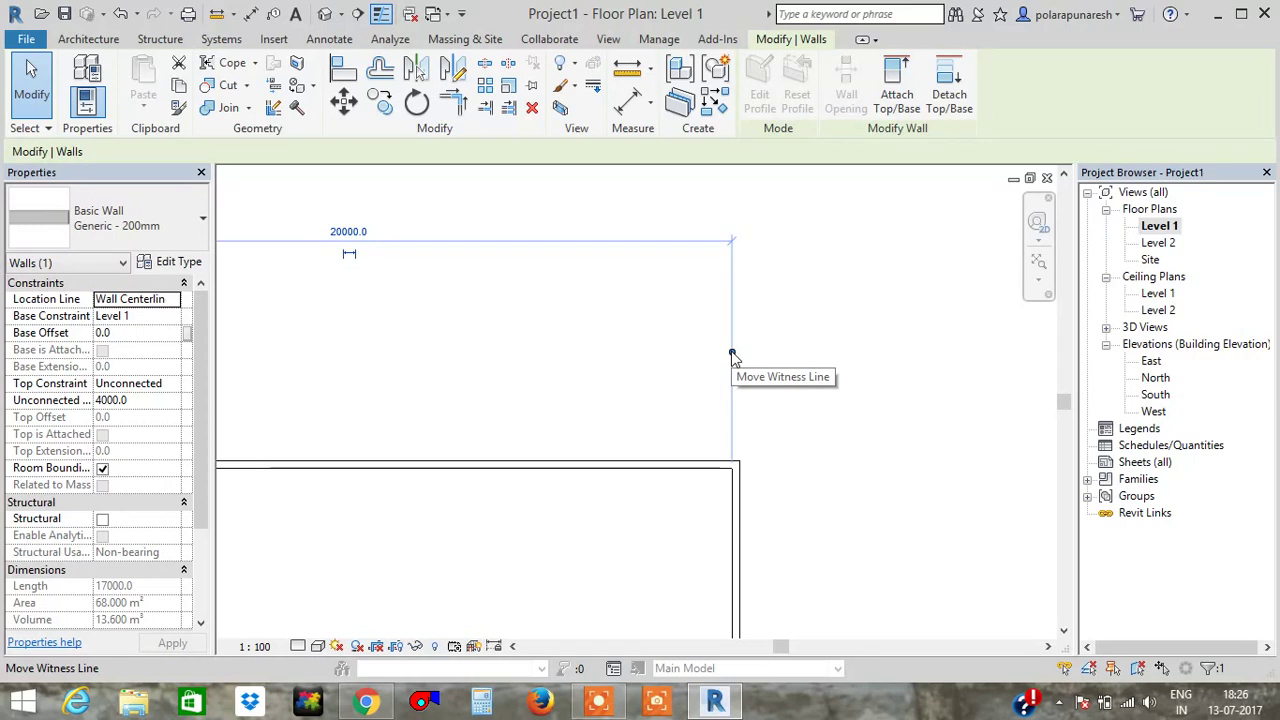
{"action": "left_click_drag", "start_coordinate": [731, 356], "coordinate": [739, 348]}
{"action": "scroll", "coordinate": [250, 445], "scroll_direction": "down", "scroll_amount": 2}
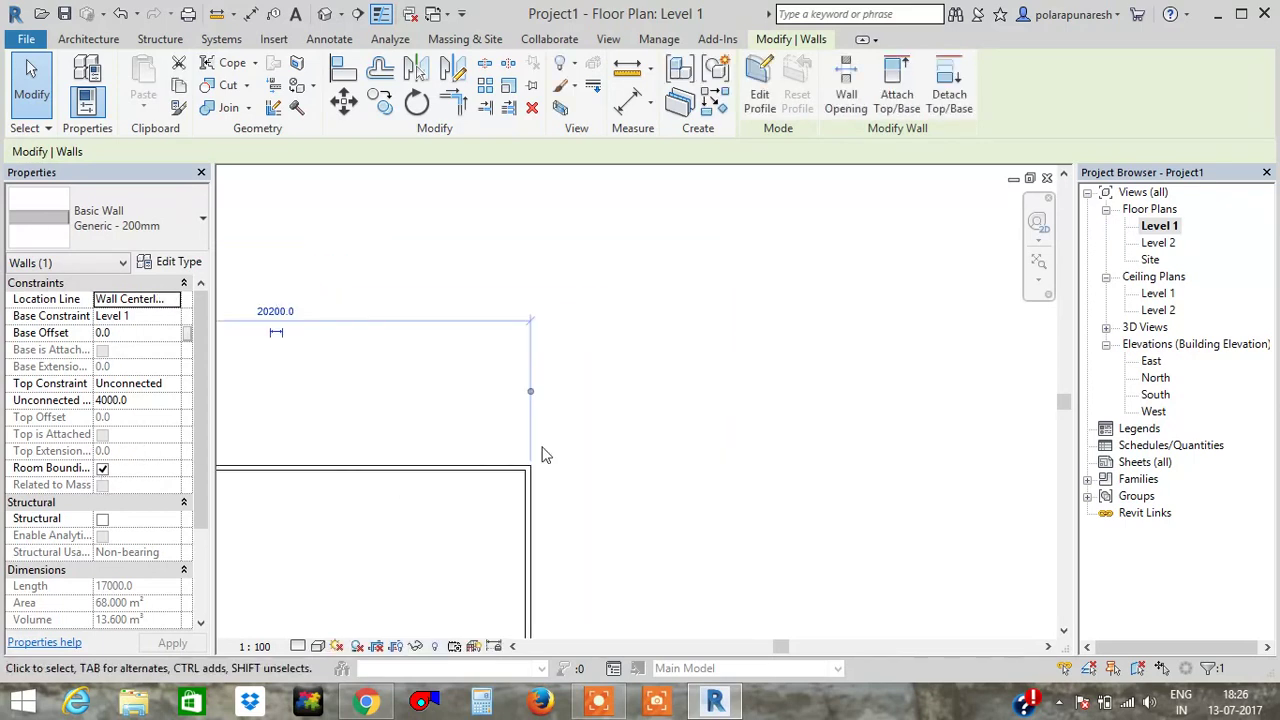
{"action": "middle_click_drag", "start_coordinate": [449, 403], "coordinate": [909, 343]}
{"action": "scroll", "coordinate": [547, 362], "scroll_direction": "up", "scroll_amount": 2}
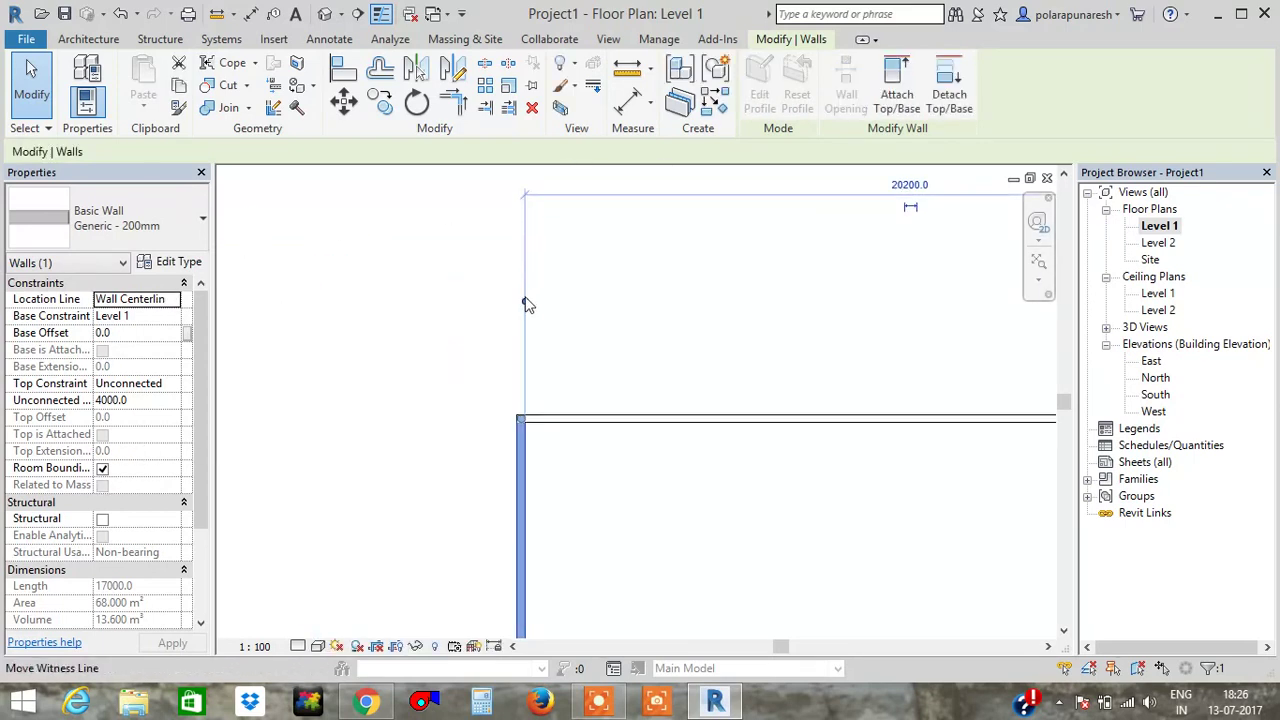
{"action": "left_click_drag", "start_coordinate": [523, 303], "coordinate": [523, 303]}
{"action": "scroll", "coordinate": [714, 322], "scroll_direction": "down", "scroll_amount": 2}
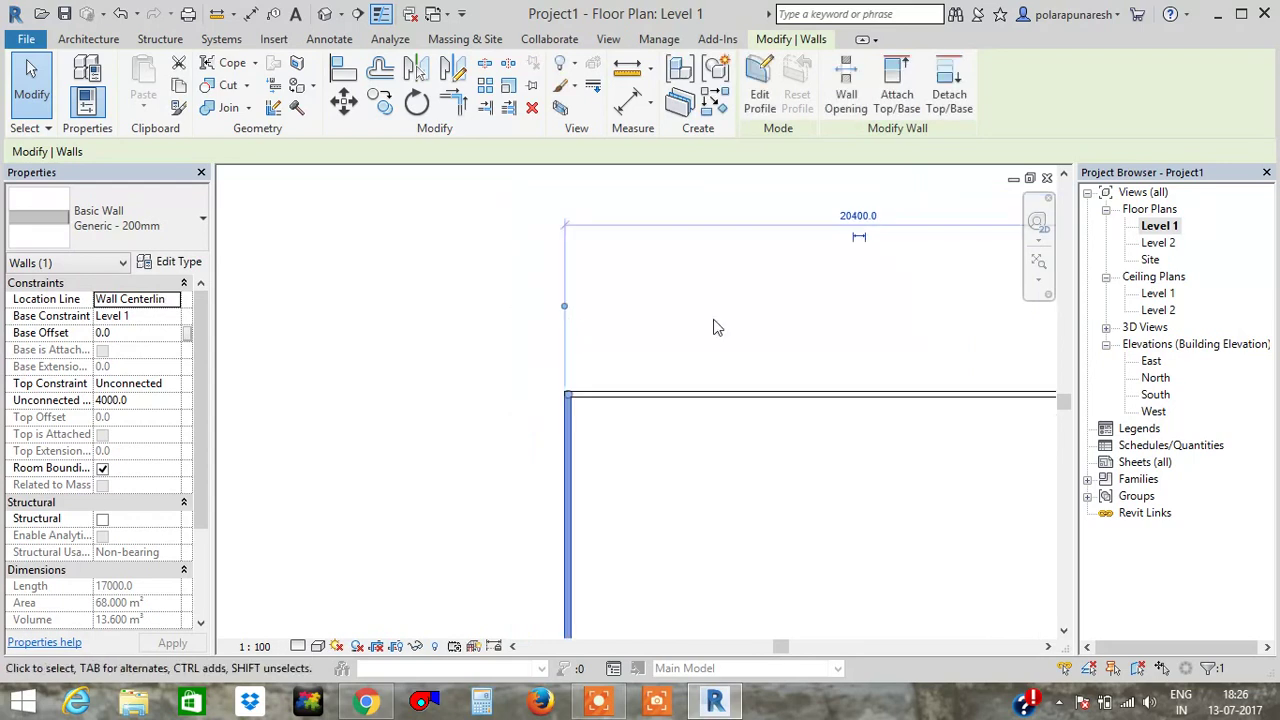
{"action": "scroll", "coordinate": [848, 336], "scroll_direction": "up", "scroll_amount": 2}
Change the 20400 outer-face width to 20000 and deselect the wall.
{"action": "left_click", "coordinate": [703, 277]}
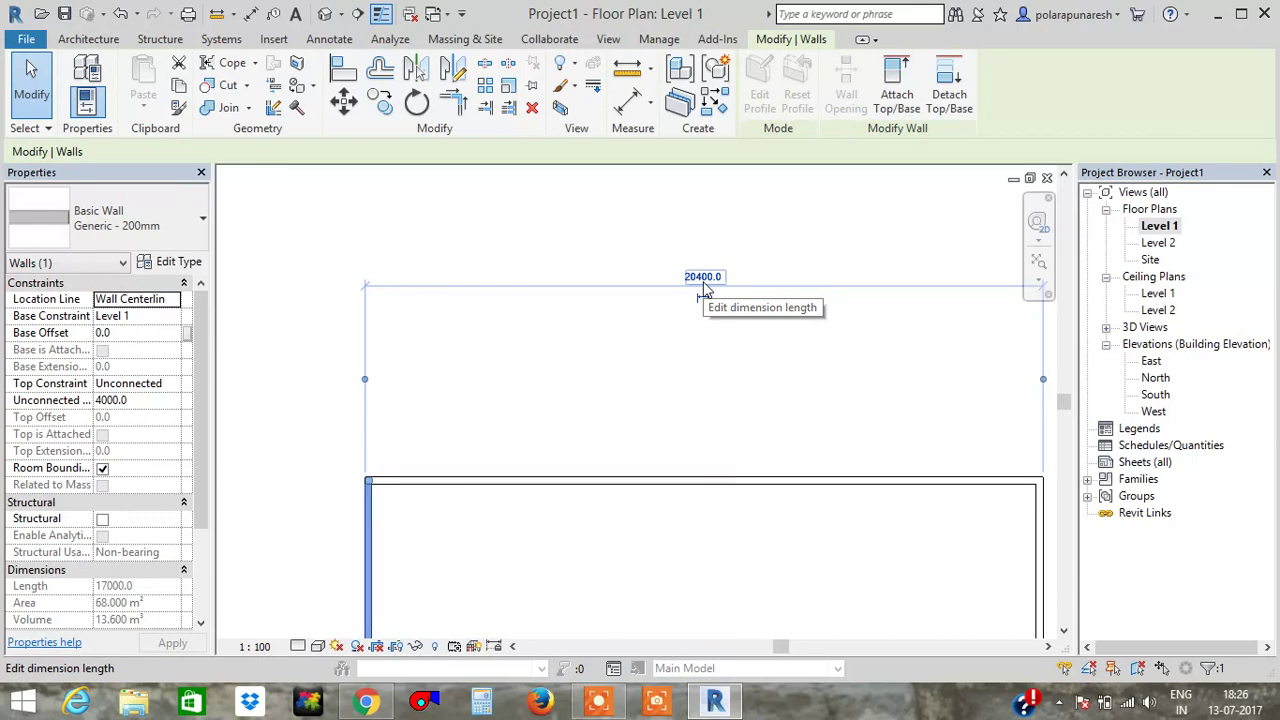
{"action": "left_click", "coordinate": [704, 280]}
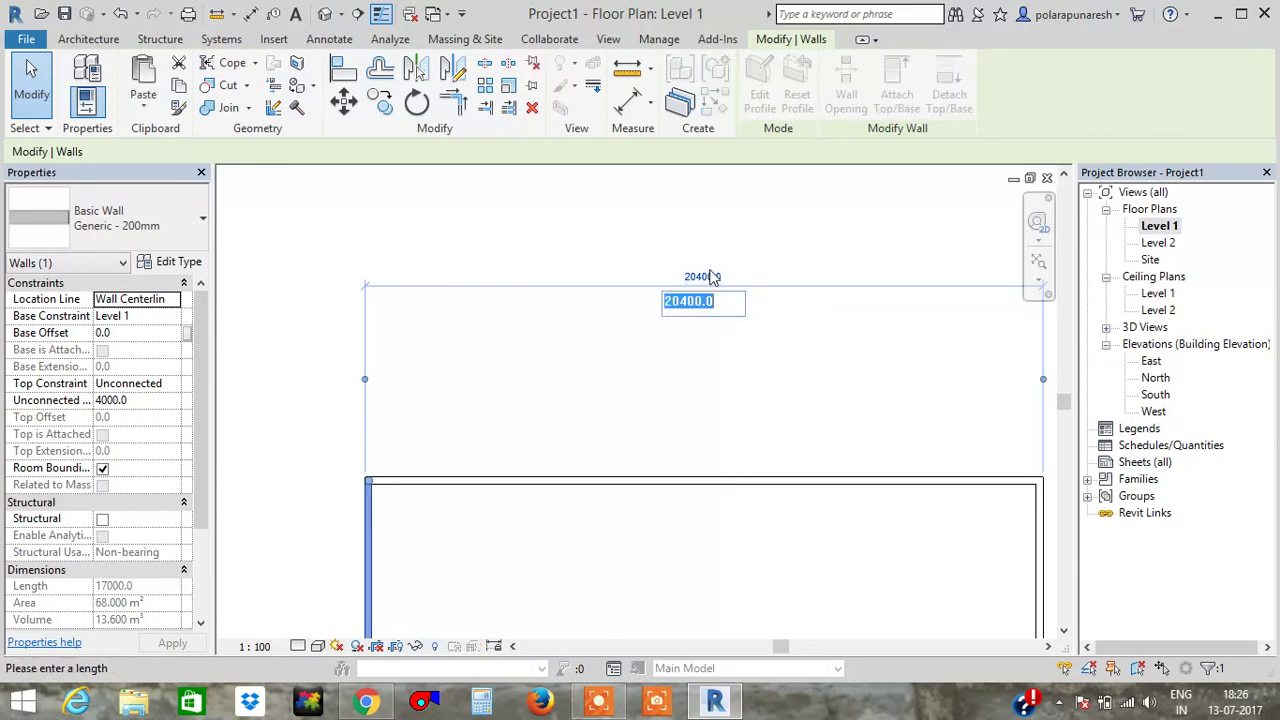
{"action": "type", "text": "20000"}
{"action": "key", "text": "Return"}
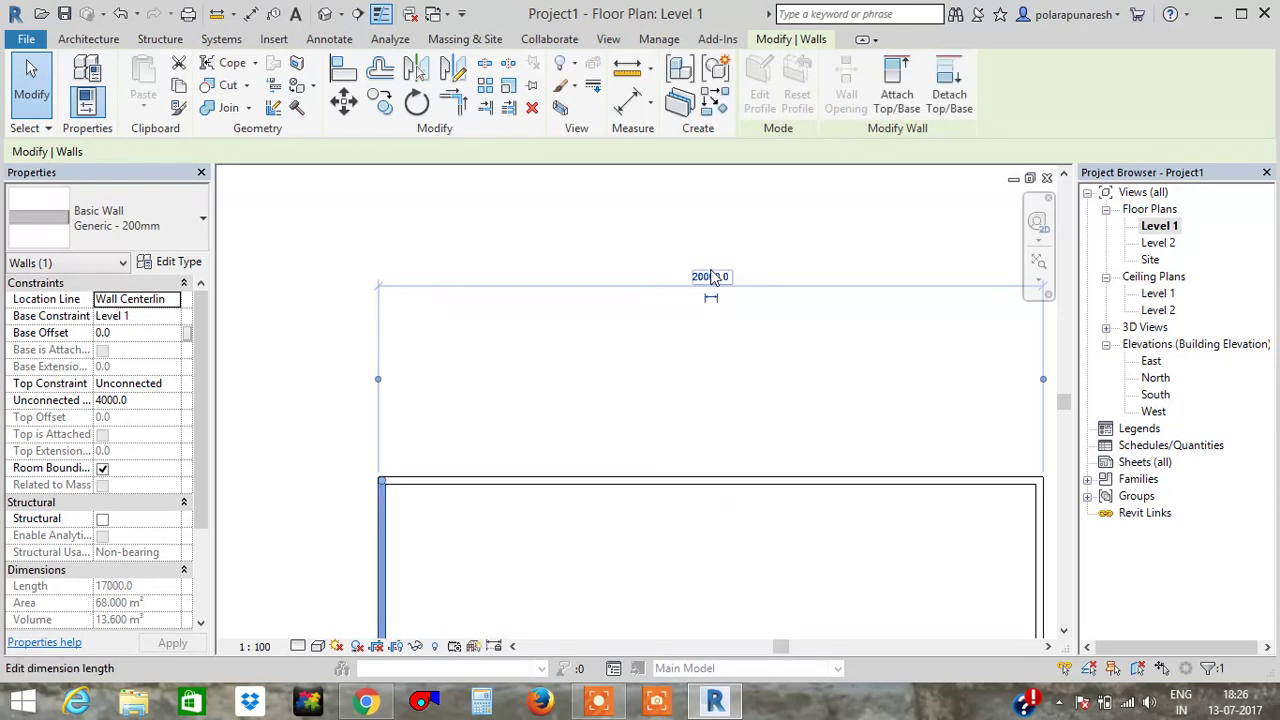
{"action": "left_click", "coordinate": [632, 350]}
{"action": "scroll", "coordinate": [683, 337], "scroll_direction": "down", "scroll_amount": 2}
{"action": "scroll", "coordinate": [736, 387], "scroll_direction": "up", "scroll_amount": 1}
Select the top wall to reveal the rectangle's 17000 depth dimension.
{"action": "middle_click_drag", "start_coordinate": [736, 387], "coordinate": [711, 147]}
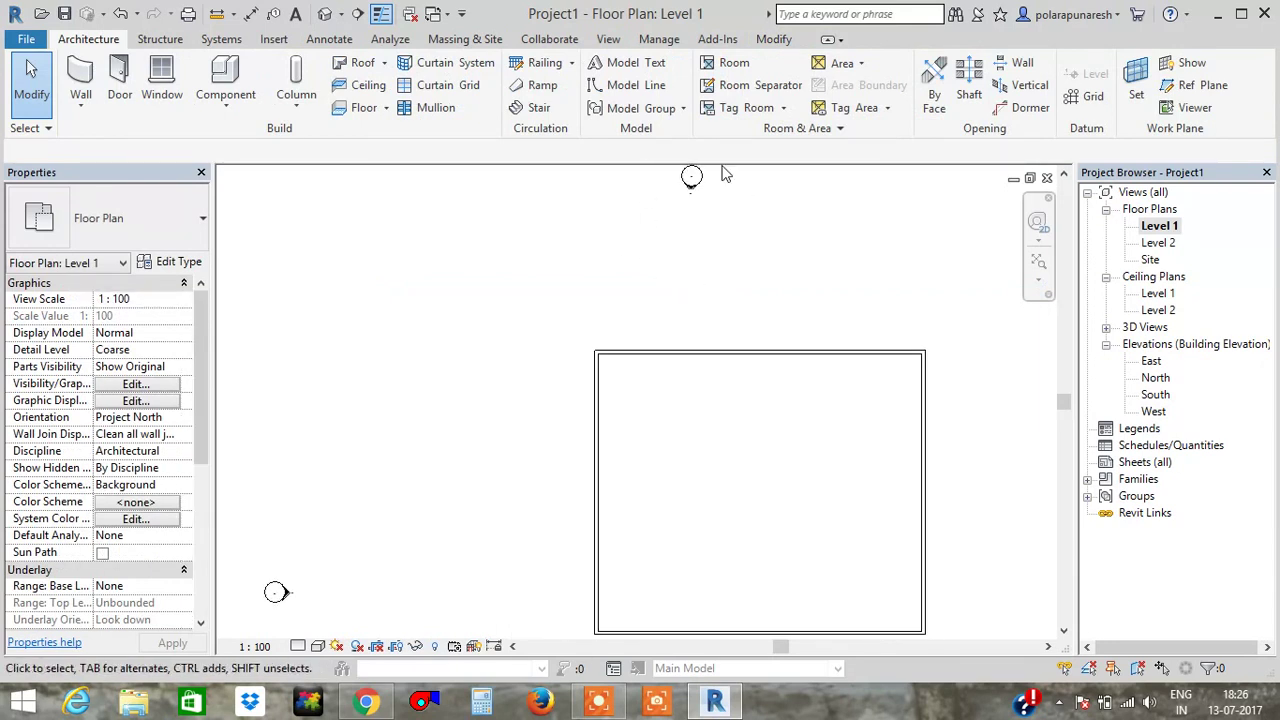
{"action": "middle_click_drag", "start_coordinate": [866, 363], "coordinate": [843, 312]}
{"action": "left_click", "coordinate": [796, 230]}
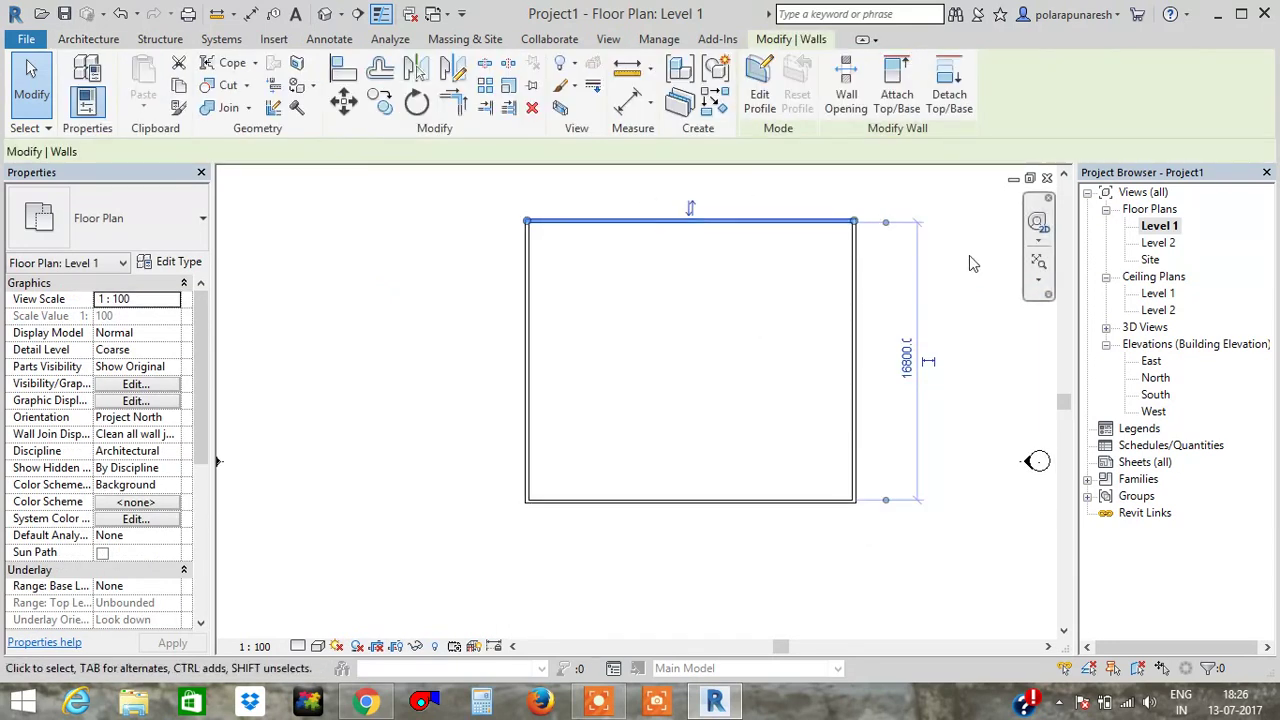
{"action": "scroll", "coordinate": [875, 250], "scroll_direction": "up", "scroll_amount": 2}
{"action": "scroll", "coordinate": [814, 429], "scroll_direction": "up", "scroll_amount": 1}
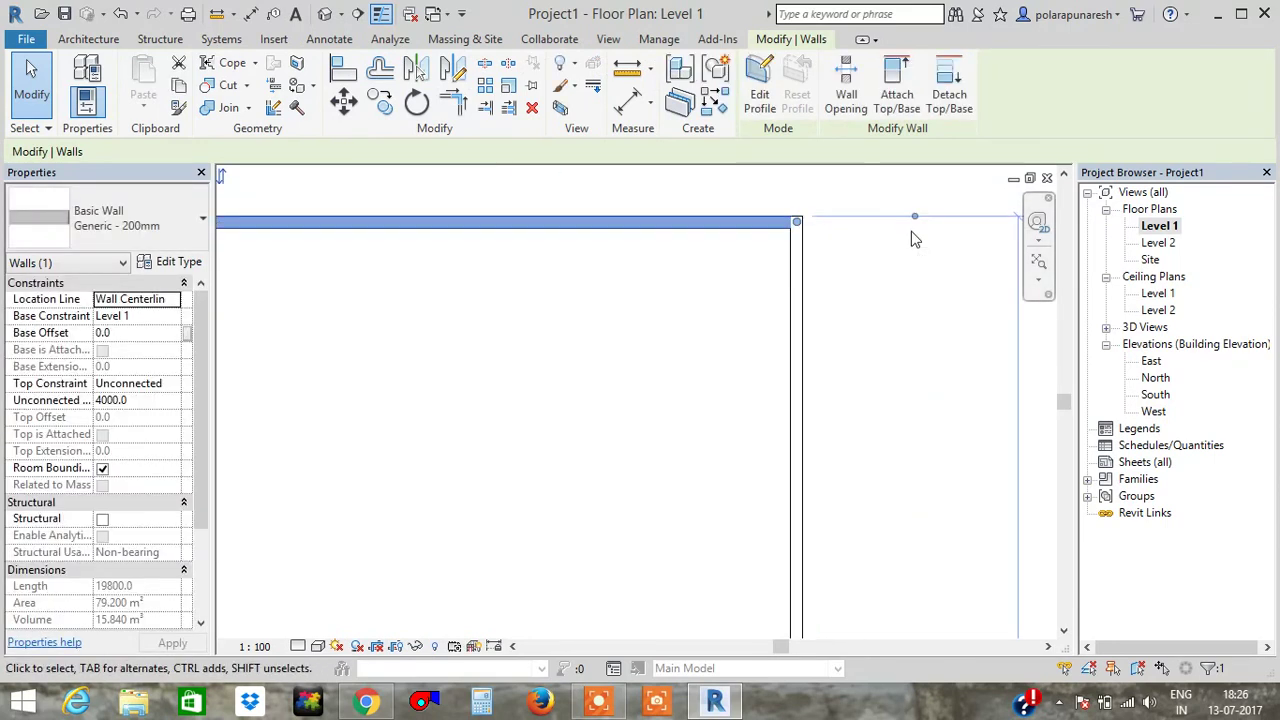
{"action": "scroll", "coordinate": [910, 300], "scroll_direction": "down", "scroll_amount": 2}
{"action": "middle_click_drag", "start_coordinate": [908, 366], "coordinate": [903, 149]}
{"action": "scroll", "coordinate": [908, 431], "scroll_direction": "down", "scroll_amount": 1}
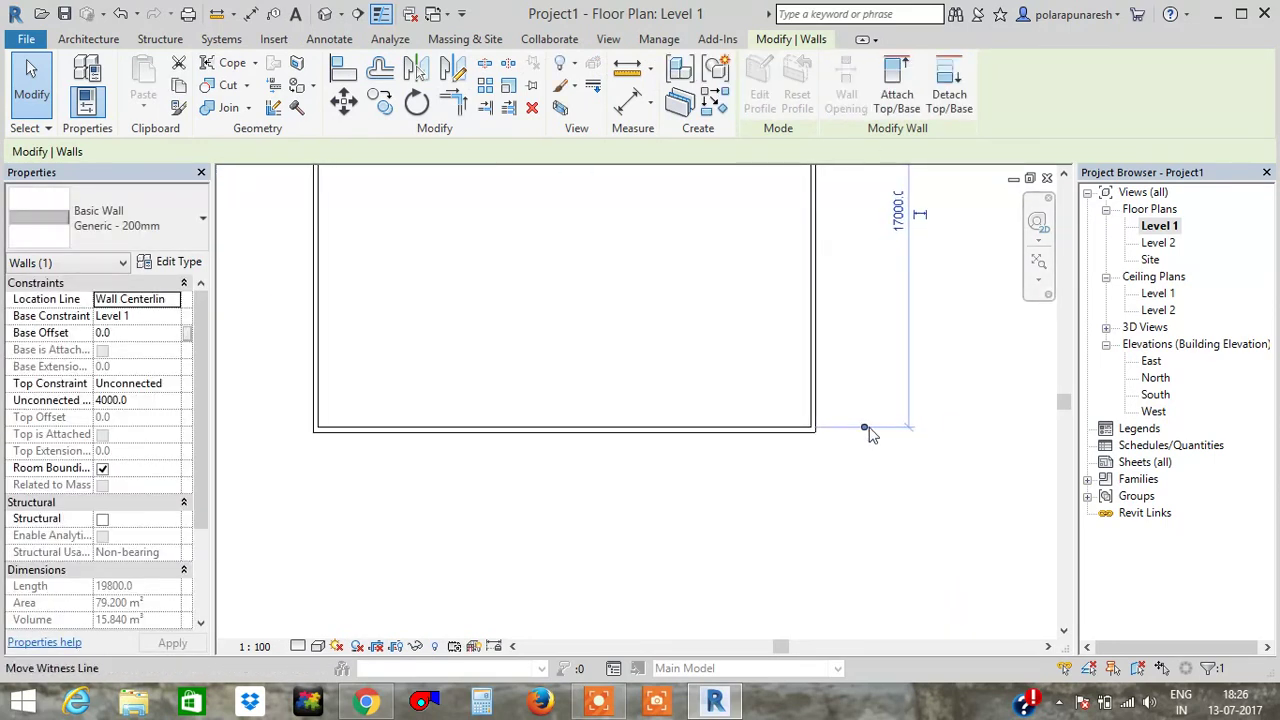
{"action": "scroll", "coordinate": [850, 330], "scroll_direction": "down", "scroll_amount": 2}
Change the depth dimension to 15000, moving the top wall down, and reframe the rectangle.
{"action": "left_click", "coordinate": [868, 276]}
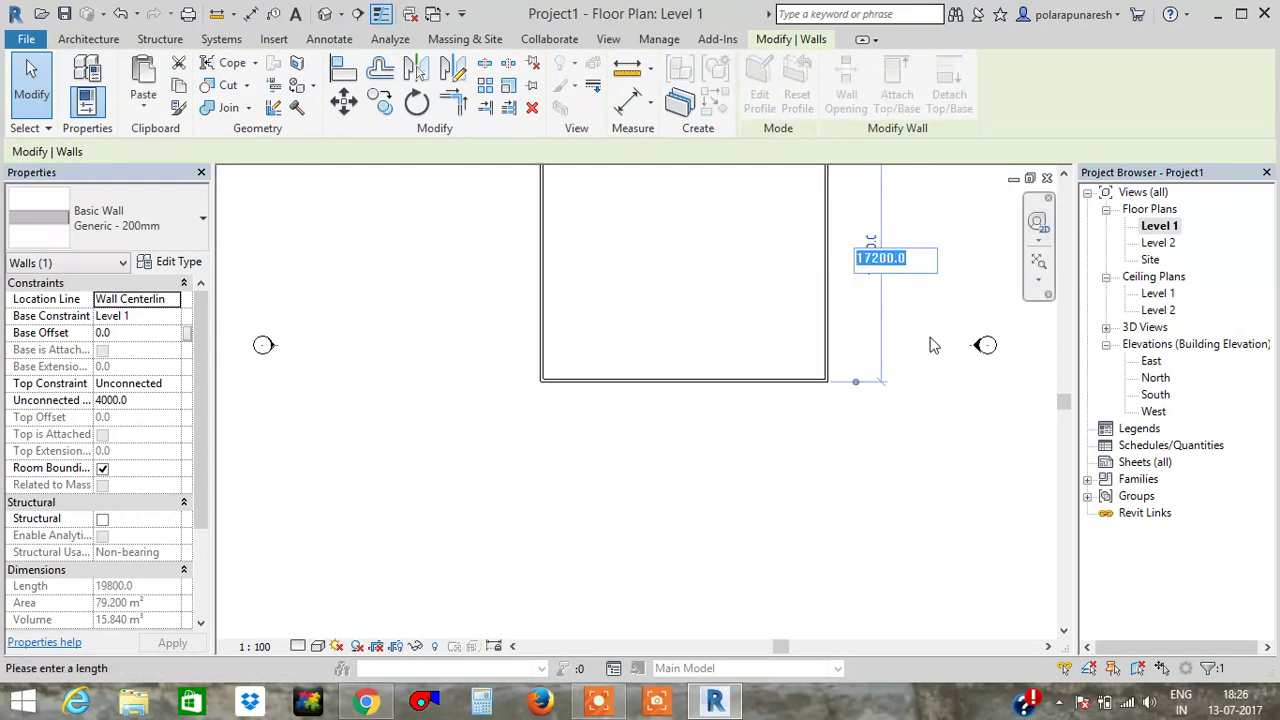
{"action": "type", "text": "50"}
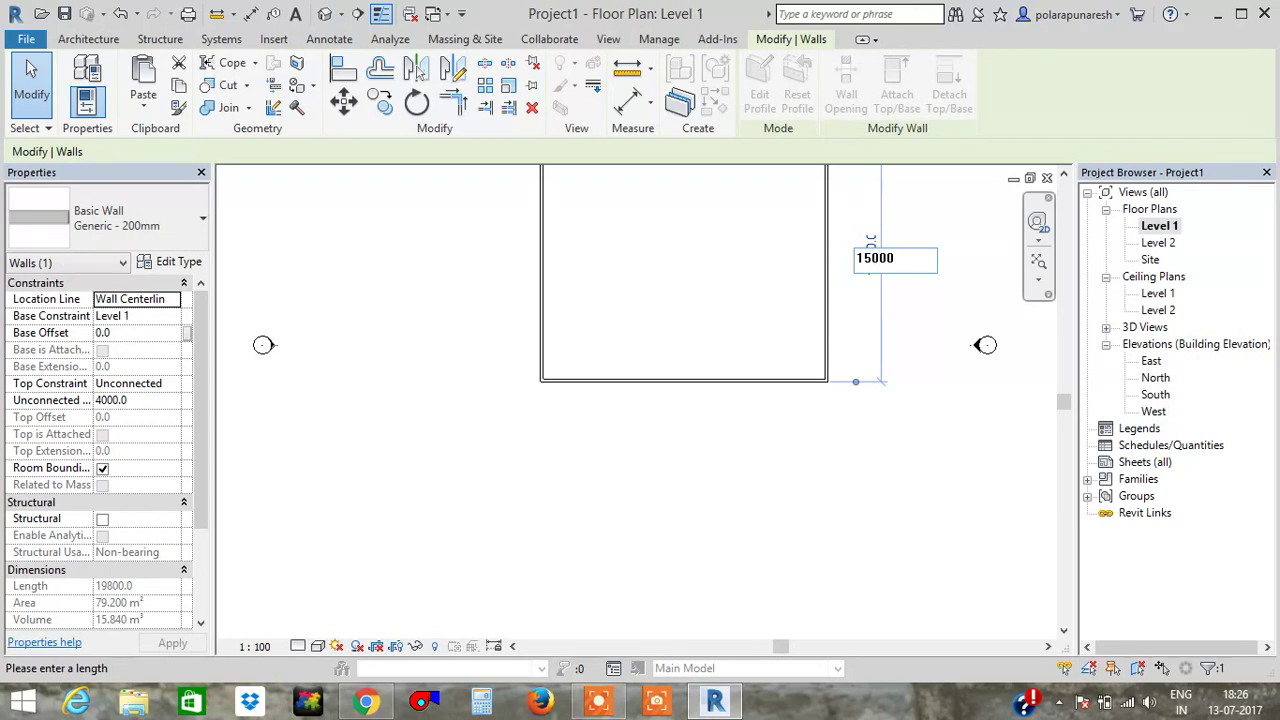
{"action": "key", "text": "Return"}
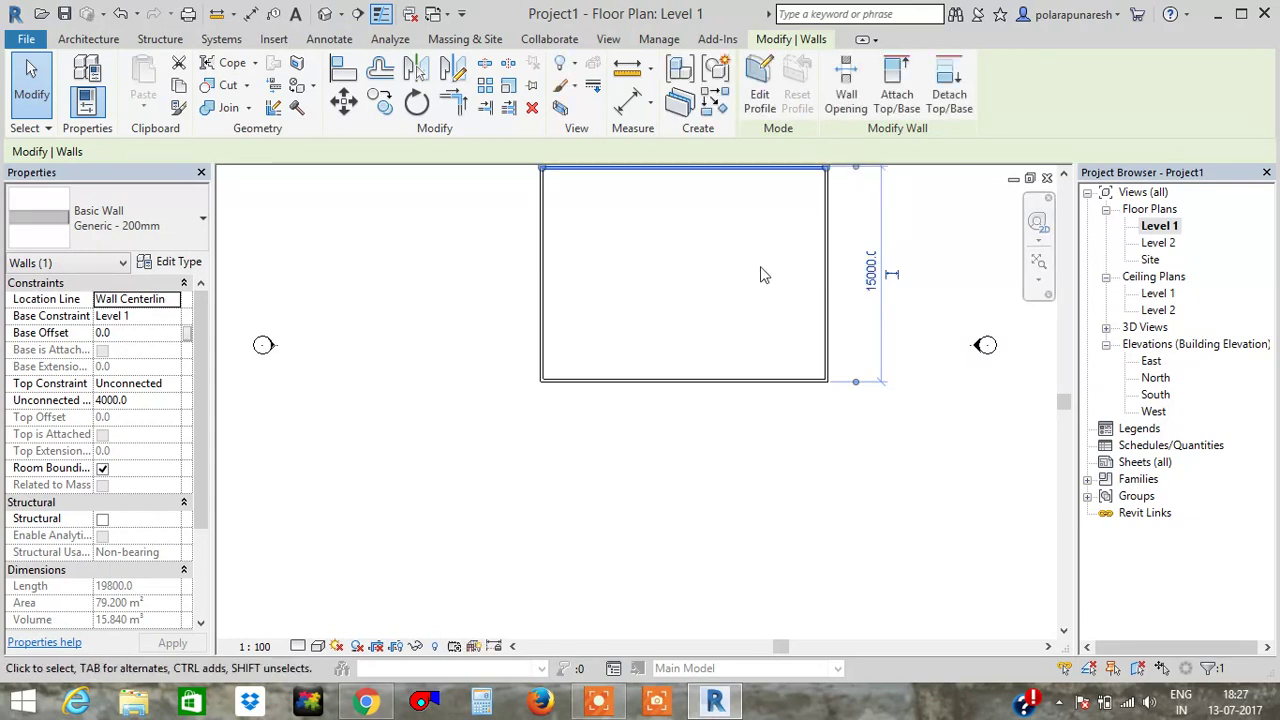
{"action": "middle_click_drag", "start_coordinate": [760, 274], "coordinate": [708, 543]}
{"action": "scroll", "coordinate": [738, 424], "scroll_direction": "down", "scroll_amount": 1}
{"action": "middle_click_drag", "start_coordinate": [731, 338], "coordinate": [731, 306]}
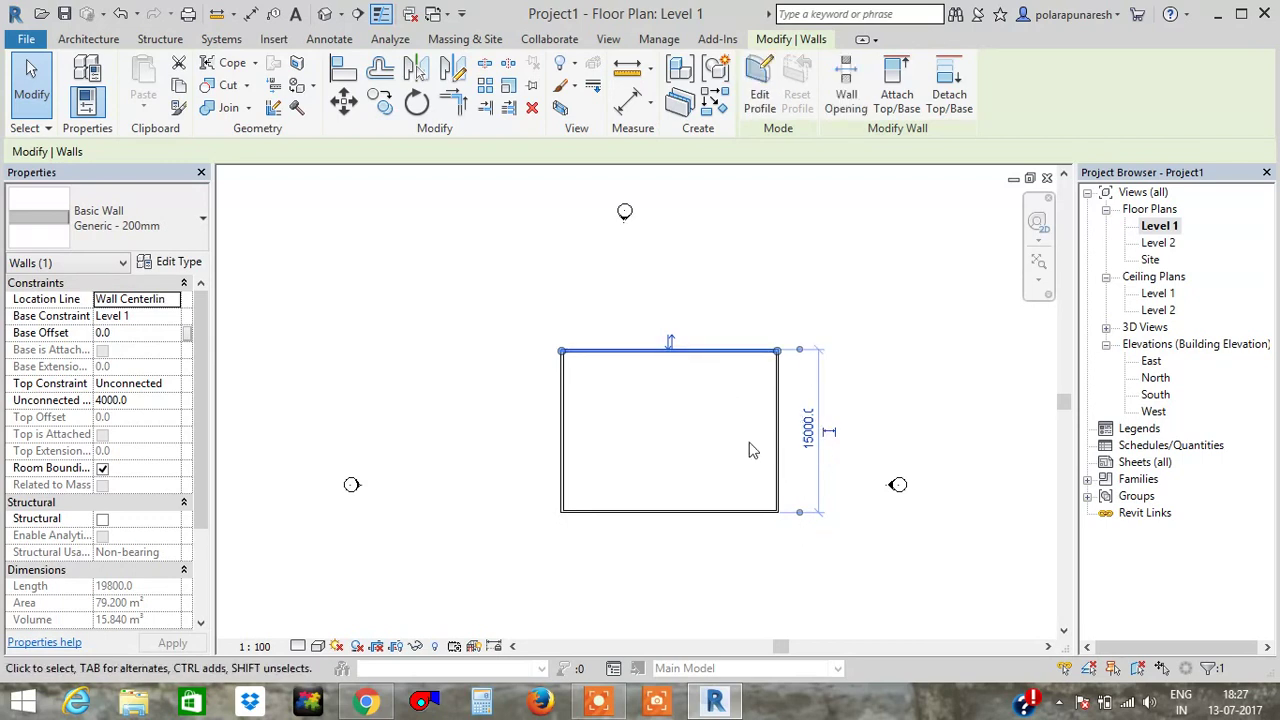
{"action": "left_click", "coordinate": [780, 457]}
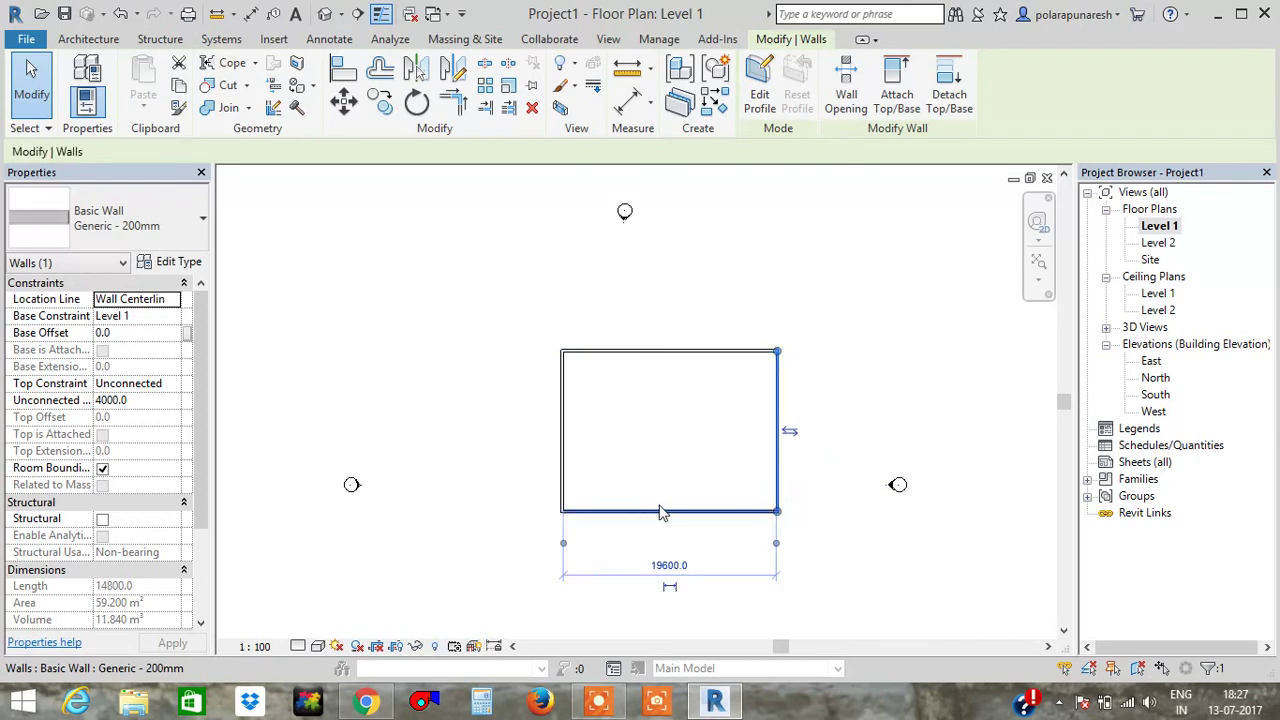
{"action": "scroll", "coordinate": [640, 515], "scroll_direction": "up", "scroll_amount": 2}
{"action": "middle_click_drag", "start_coordinate": [646, 517], "coordinate": [617, 374]}
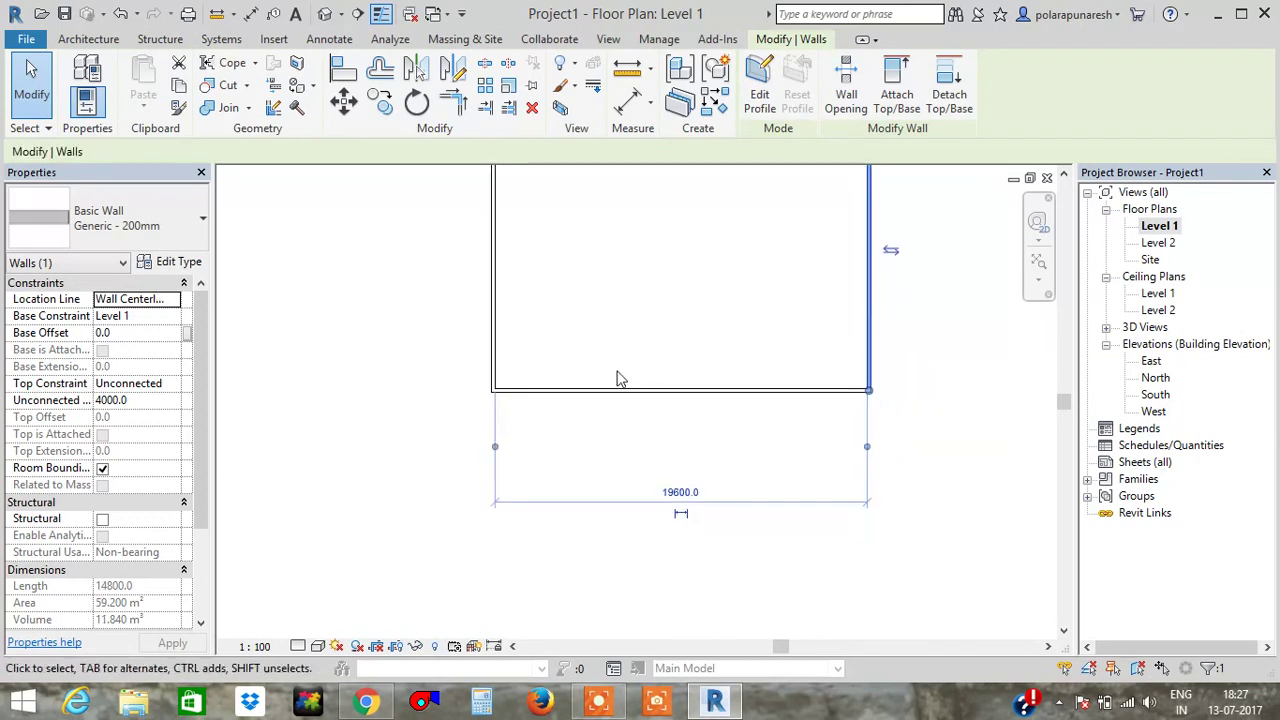
{"action": "scroll", "coordinate": [457, 449], "scroll_direction": "up", "scroll_amount": 1}
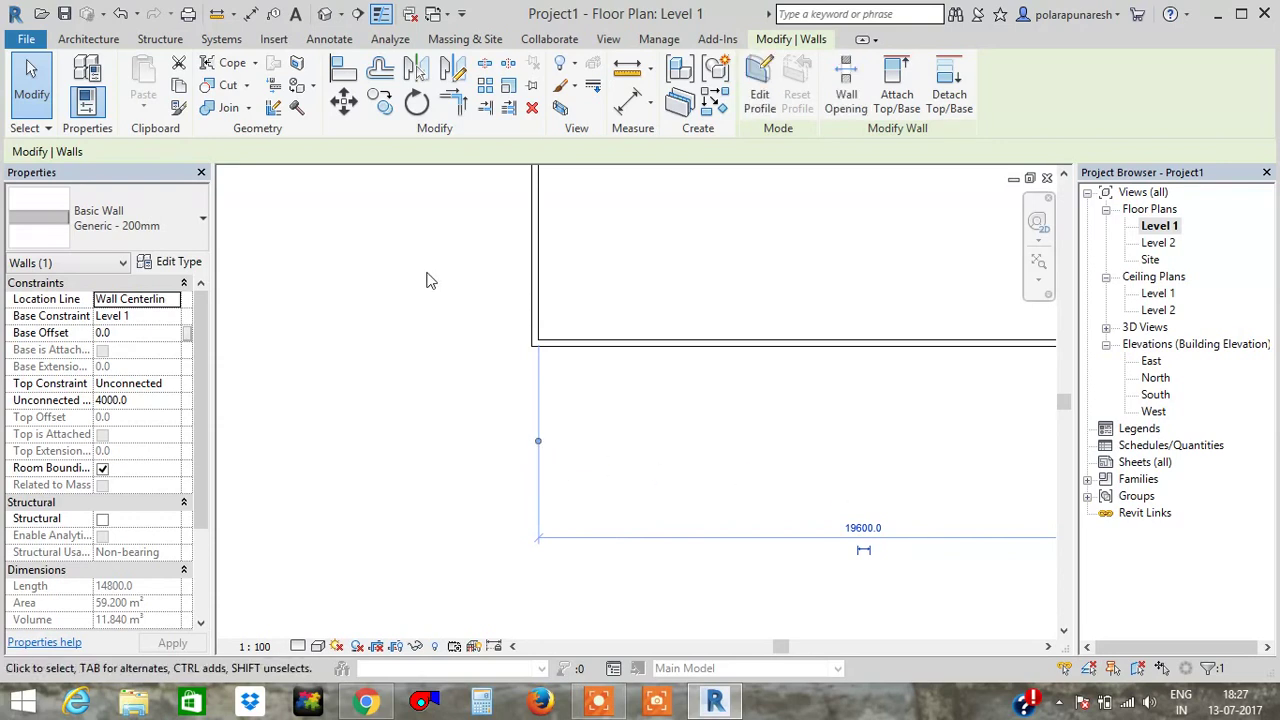
{"action": "middle_click_drag", "start_coordinate": [893, 550], "coordinate": [743, 514]}
{"action": "scroll", "coordinate": [722, 432], "scroll_direction": "down", "scroll_amount": 5}
{"action": "scroll", "coordinate": [723, 434], "scroll_direction": "up", "scroll_amount": 2}
{"action": "scroll", "coordinate": [728, 412], "scroll_direction": "down", "scroll_amount": 1}
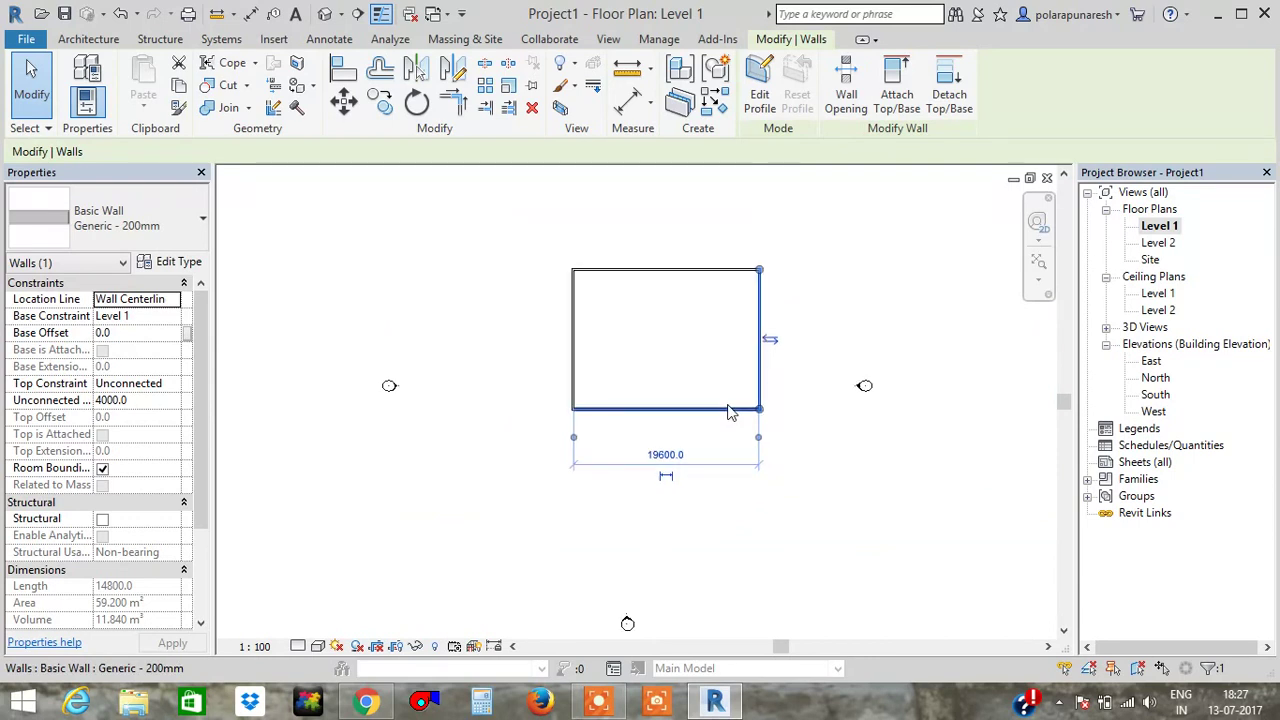
{"action": "scroll", "coordinate": [728, 412], "scroll_direction": "down", "scroll_amount": 1}
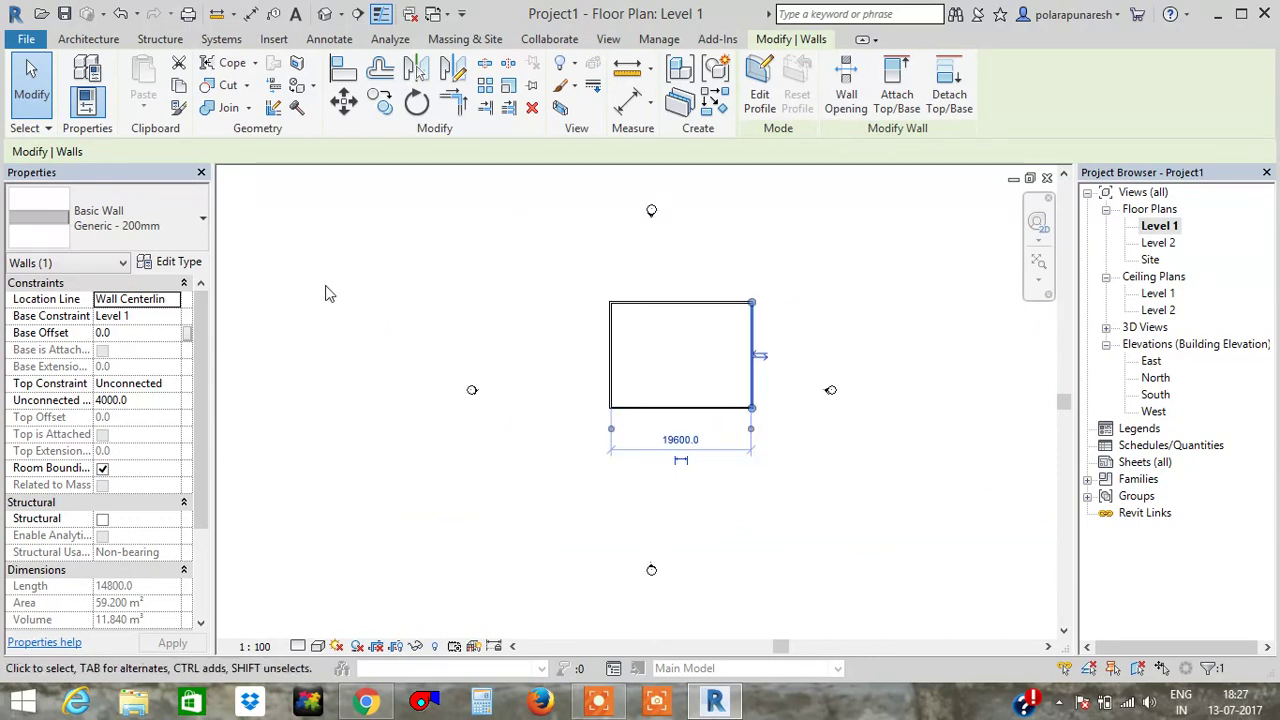